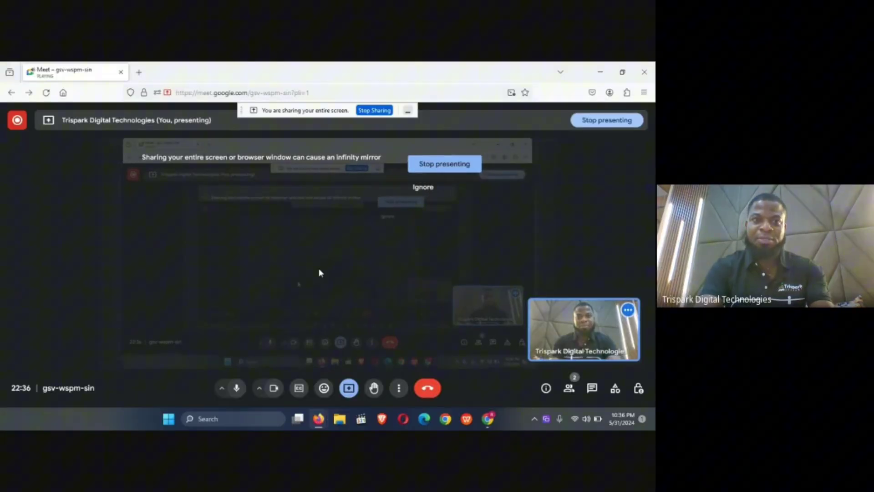
- Keep presenting the whole screen past the infinity-mirror warning, then minimise the Meet window
{"action": "left_click", "coordinate": [415, 195]}
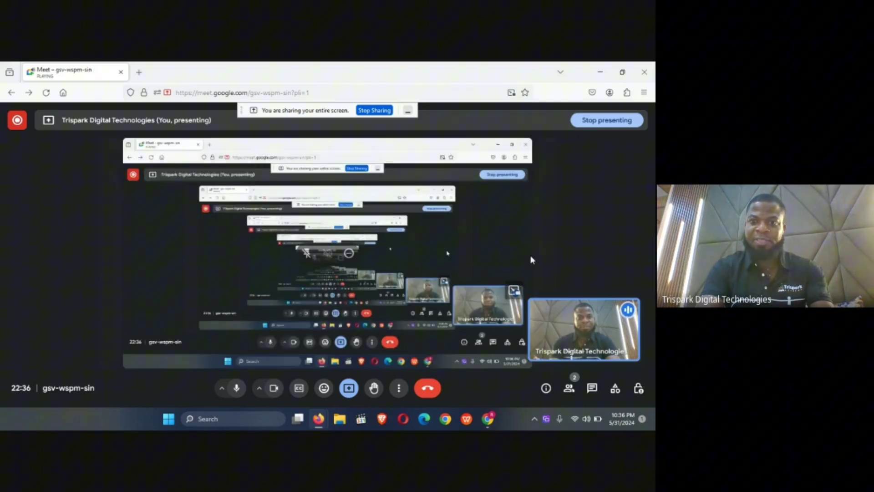
{"action": "mouse_move", "coordinate": [554, 300]}
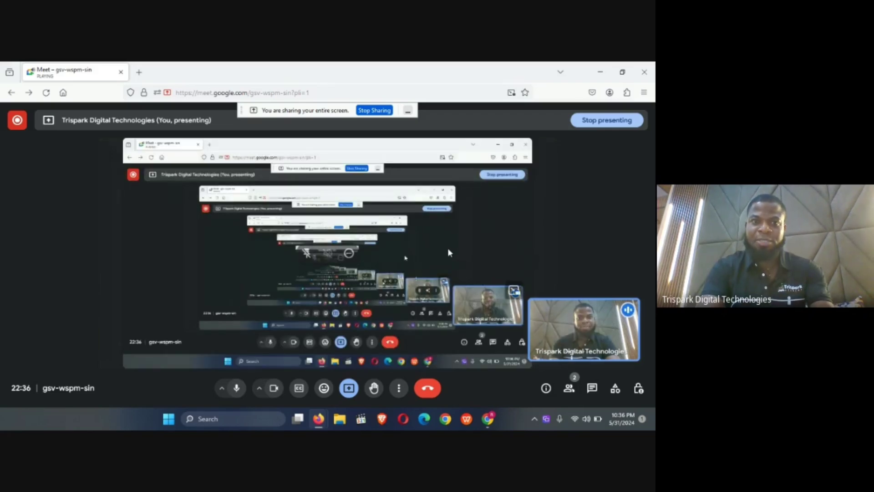
{"action": "mouse_move", "coordinate": [548, 317]}
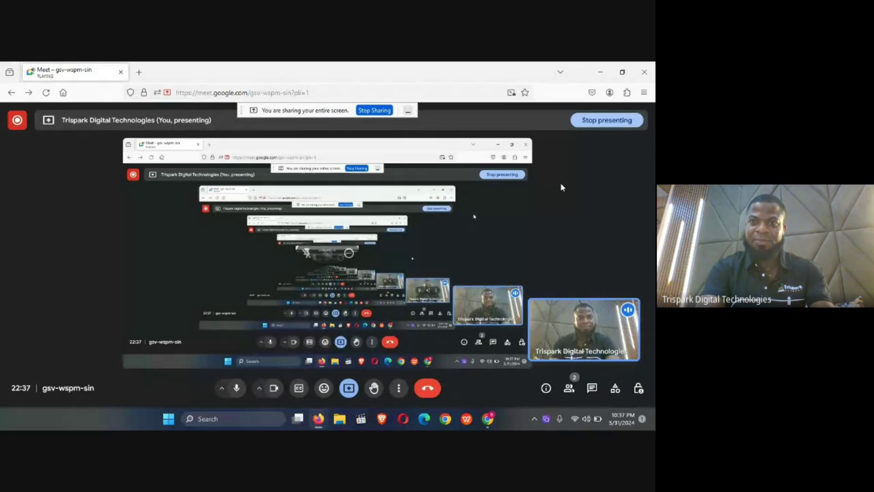
{"action": "left_click", "coordinate": [601, 74]}
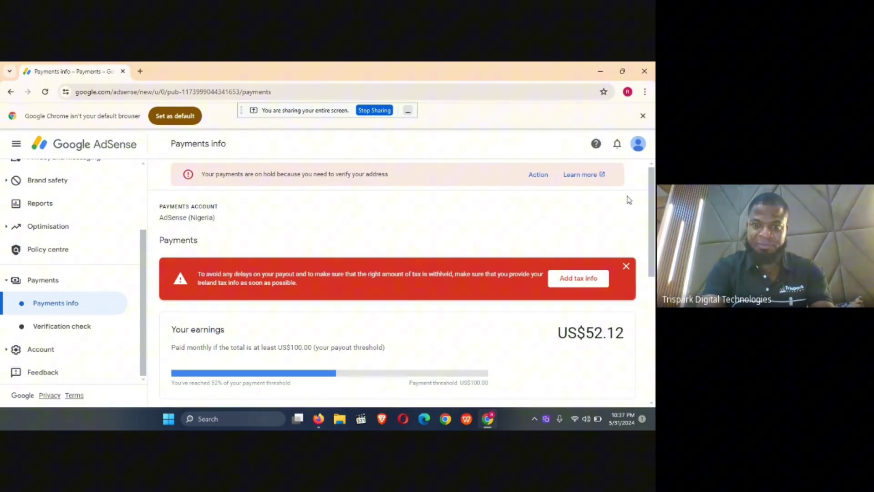
- Turn off the Meet camera so the avatar shows, then return to AdSense Payments info
{"action": "left_click", "coordinate": [322, 416]}
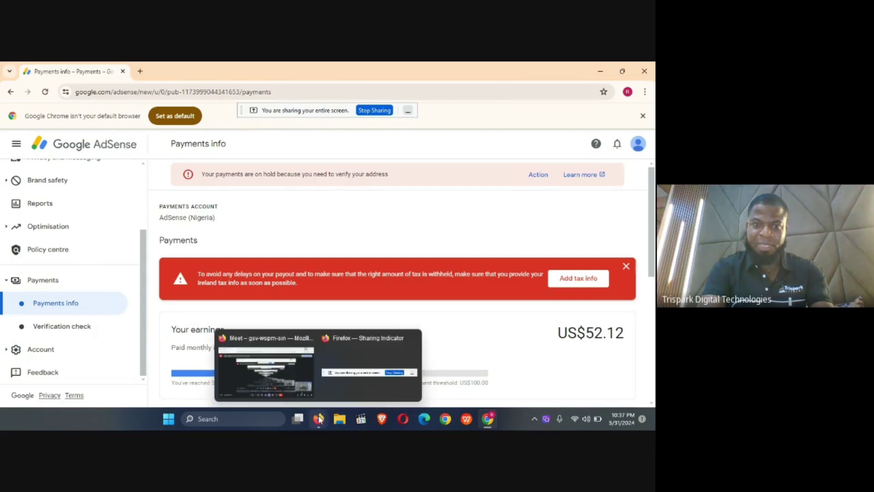
{"action": "left_click", "coordinate": [279, 374]}
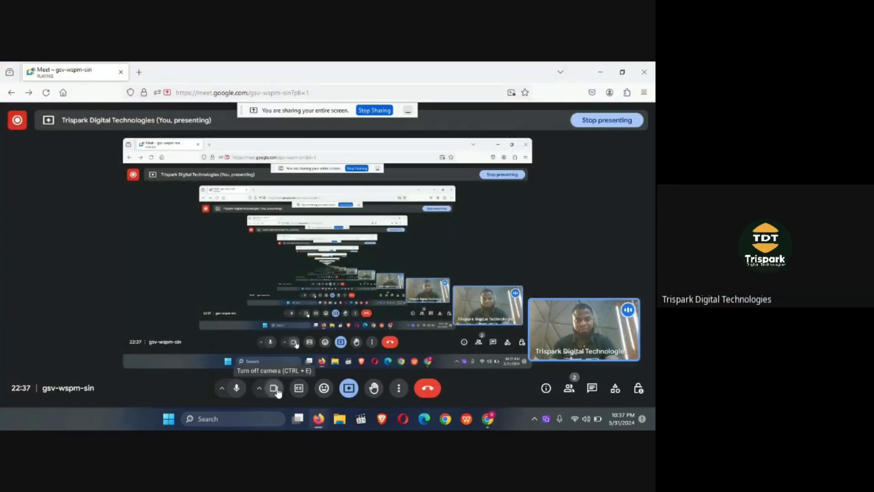
{"action": "left_click", "coordinate": [275, 390]}
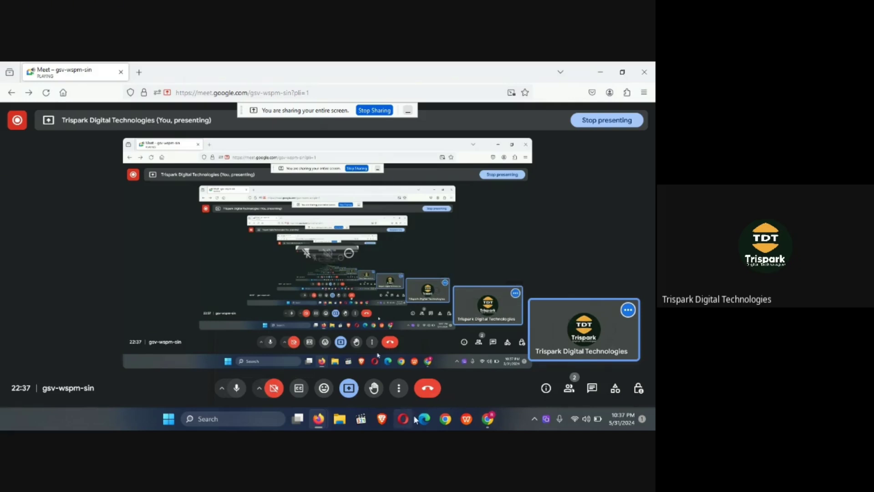
{"action": "left_click", "coordinate": [488, 421]}
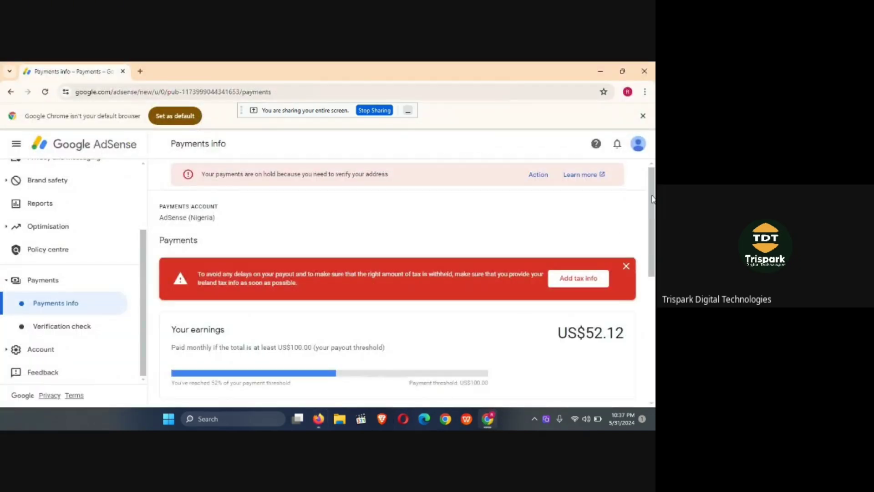
- Hide the screen-sharing notice and show the Ireland and United States tax sections, both empty
{"action": "scroll", "coordinate": [652, 199], "scroll_direction": "down", "scroll_amount": 1}
{"action": "scroll", "coordinate": [652, 191], "scroll_direction": "up", "scroll_amount": 1}
{"action": "left_click", "coordinate": [408, 112]}
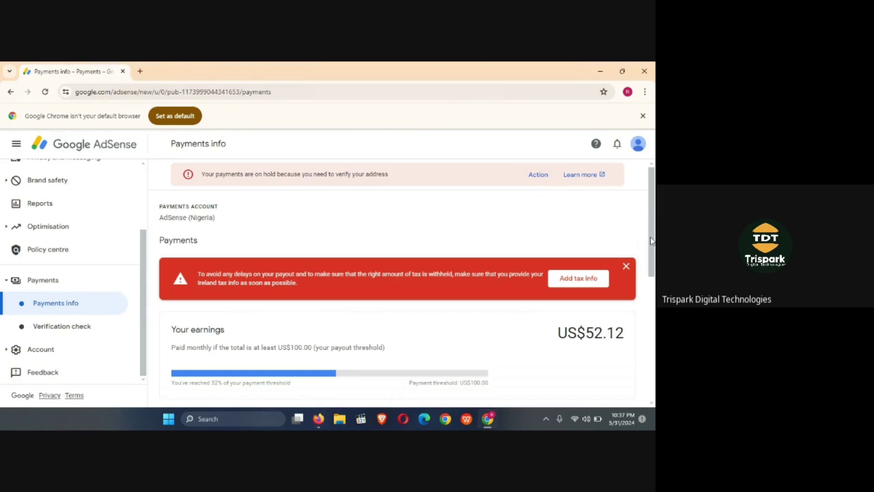
{"action": "scroll", "coordinate": [651, 240], "scroll_direction": "down", "scroll_amount": 1}
{"action": "scroll", "coordinate": [651, 241], "scroll_direction": "up", "scroll_amount": 1}
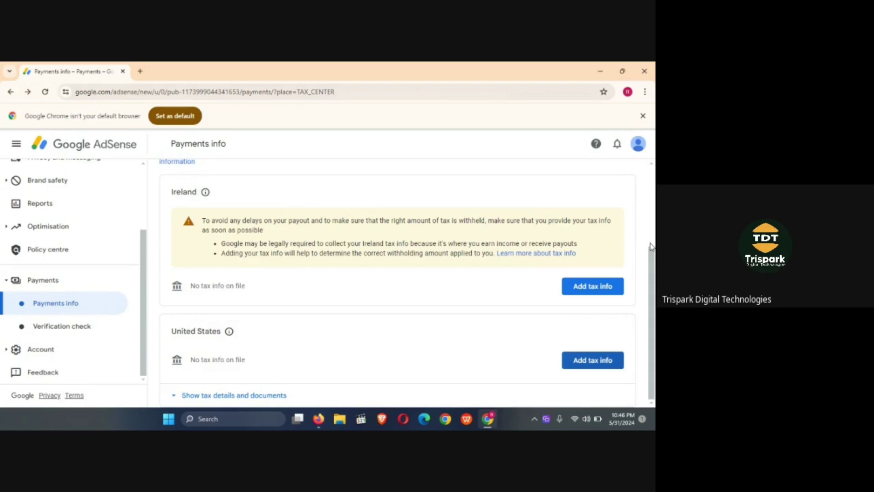
- Start adding United States tax info and re-verify the Google account with its password
{"action": "left_click", "coordinate": [590, 361]}
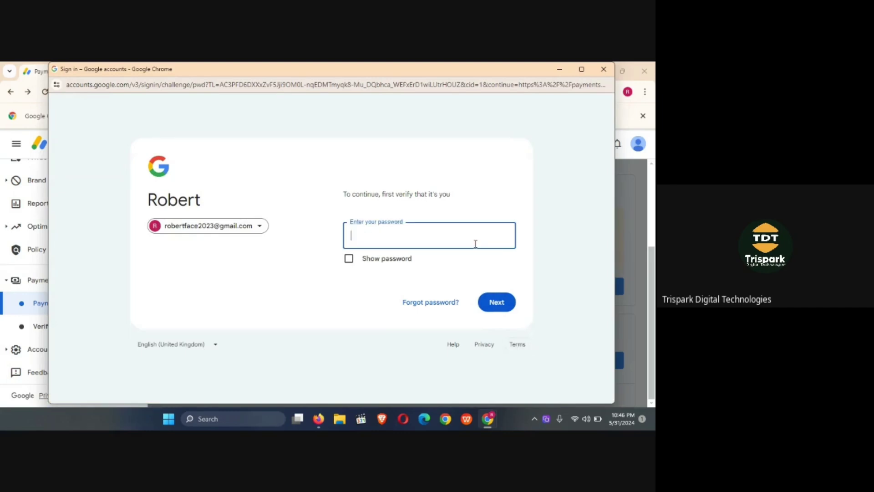
{"action": "type", "text": "••••••••••••••••••"}
{"action": "left_click", "coordinate": [498, 304]}
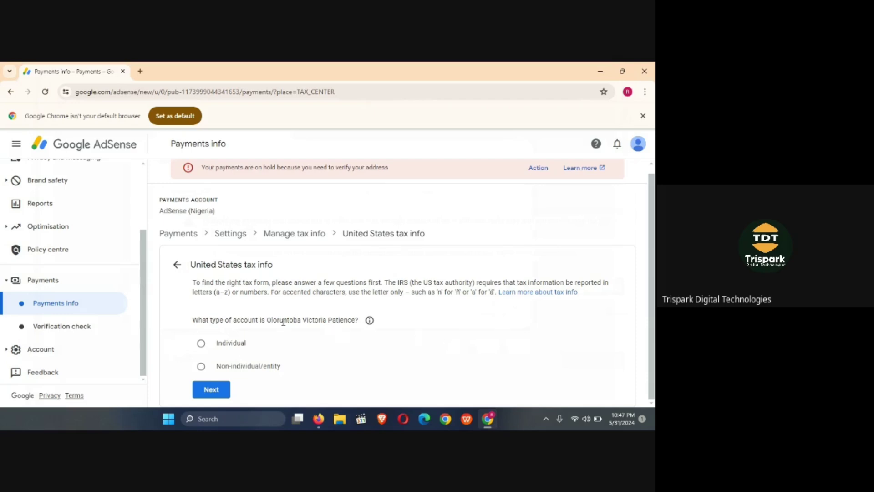
- Copy the account holder's name from the account-type question and check the account menu
{"action": "left_click_drag", "start_coordinate": [269, 319], "coordinate": [356, 322]}
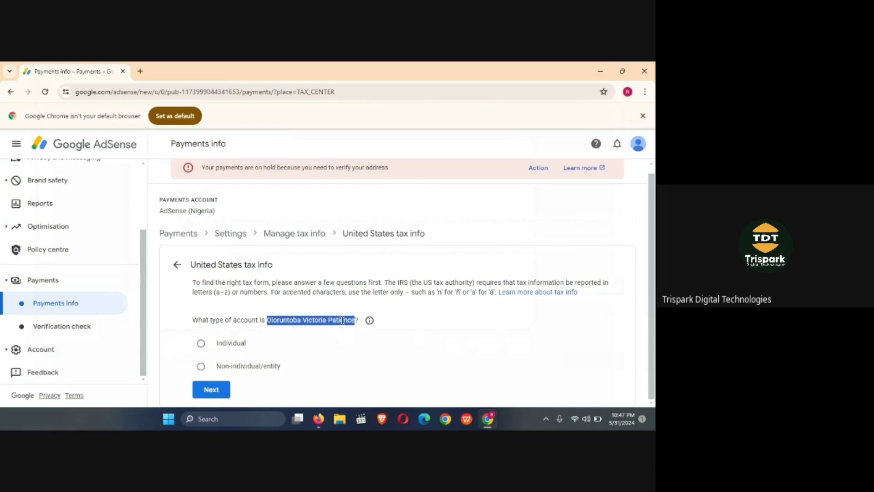
{"action": "right_click", "coordinate": [342, 321]}
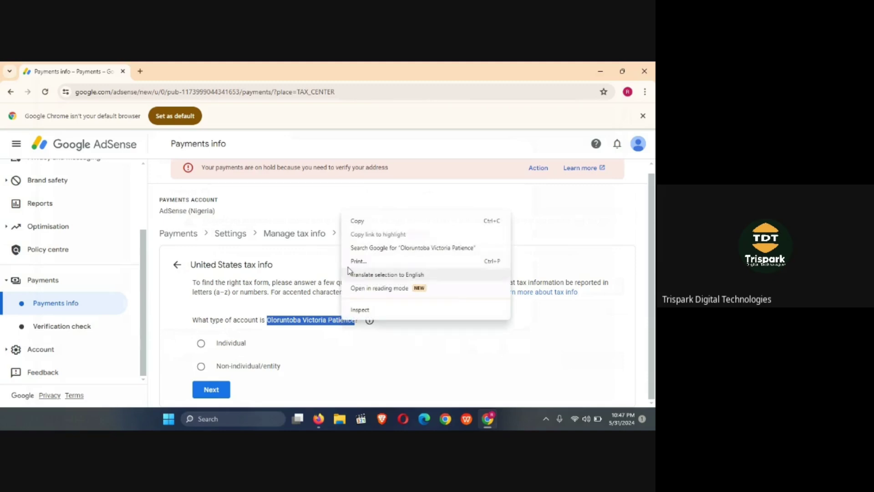
{"action": "left_click", "coordinate": [355, 222]}
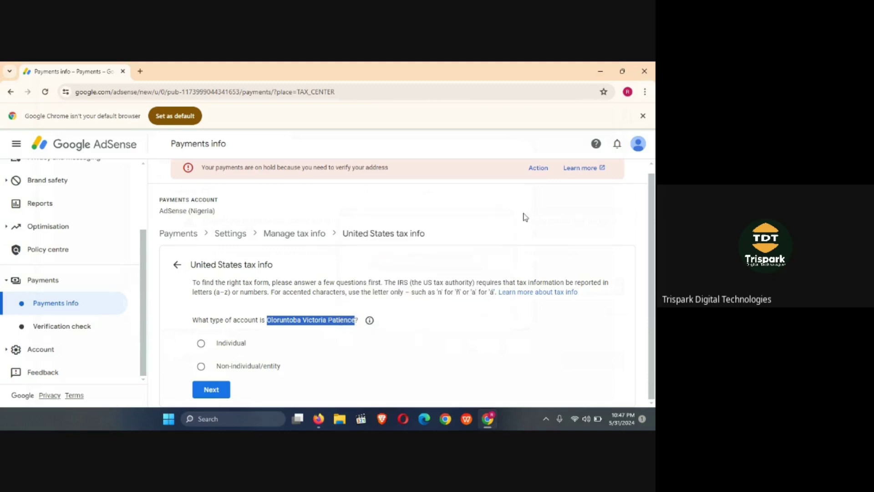
{"action": "left_click", "coordinate": [637, 145]}
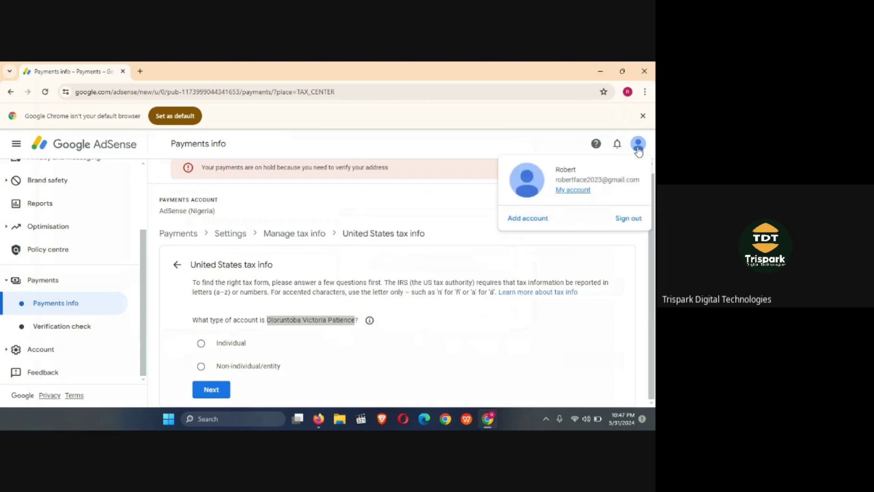
{"action": "left_click", "coordinate": [638, 146]}
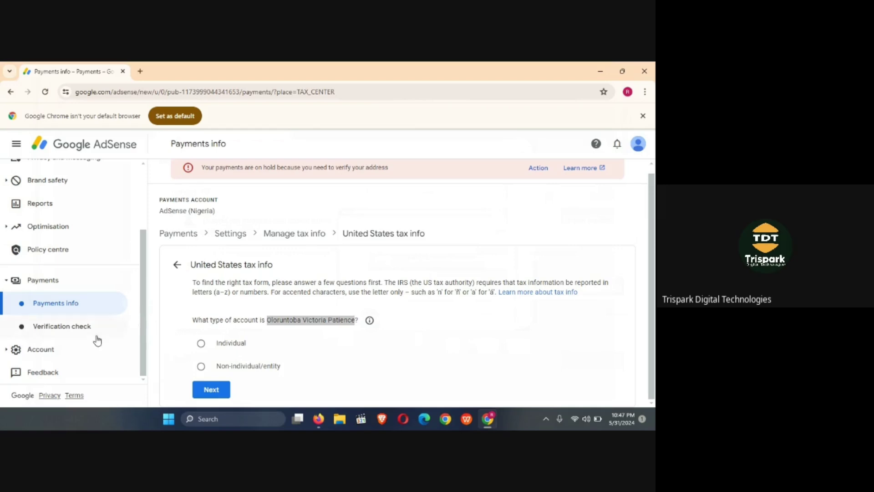
- Open Verification check in a new tab, showing identity verified and the address PIN pending
{"action": "right_click", "coordinate": [73, 330]}
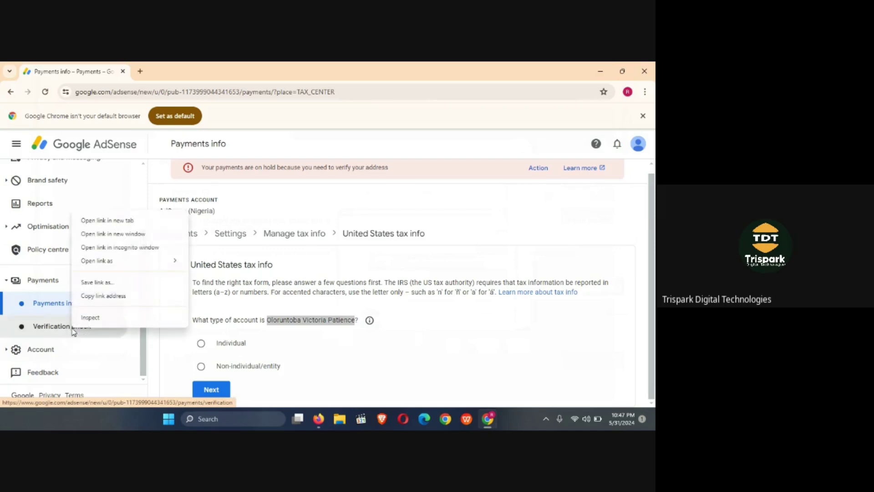
{"action": "left_click", "coordinate": [100, 220]}
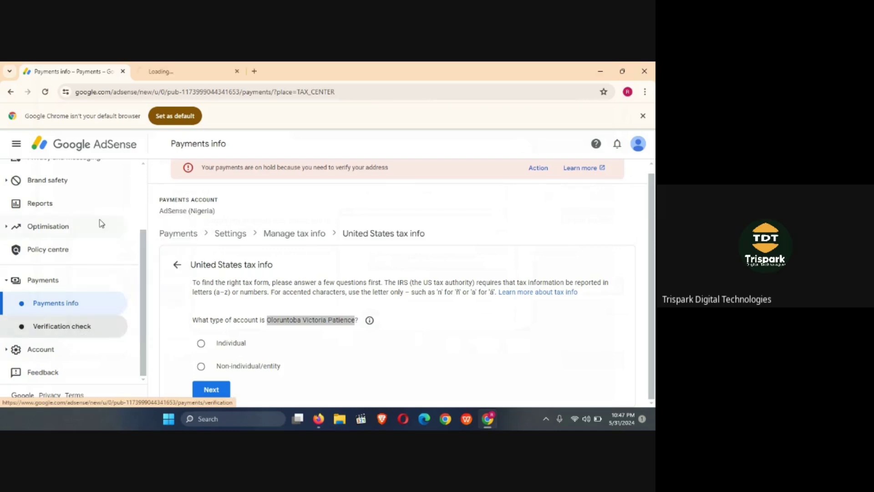
{"action": "left_click", "coordinate": [196, 73]}
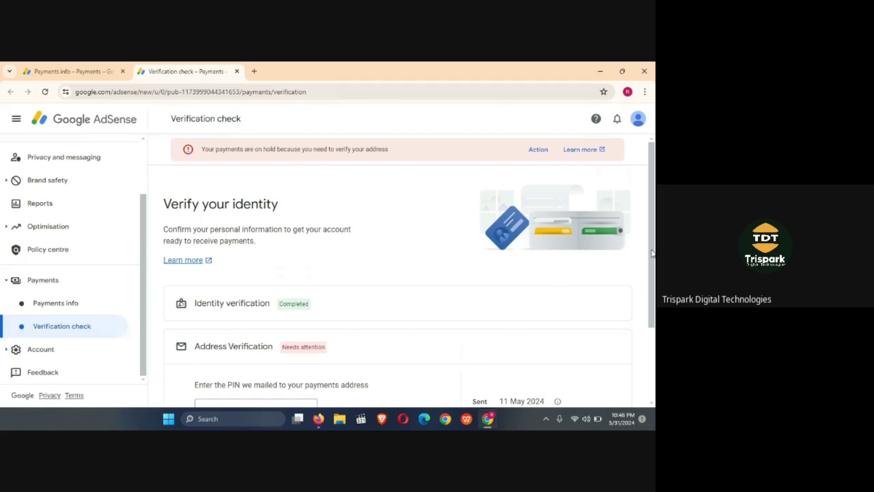
{"action": "scroll", "coordinate": [652, 253], "scroll_direction": "down", "scroll_amount": 2}
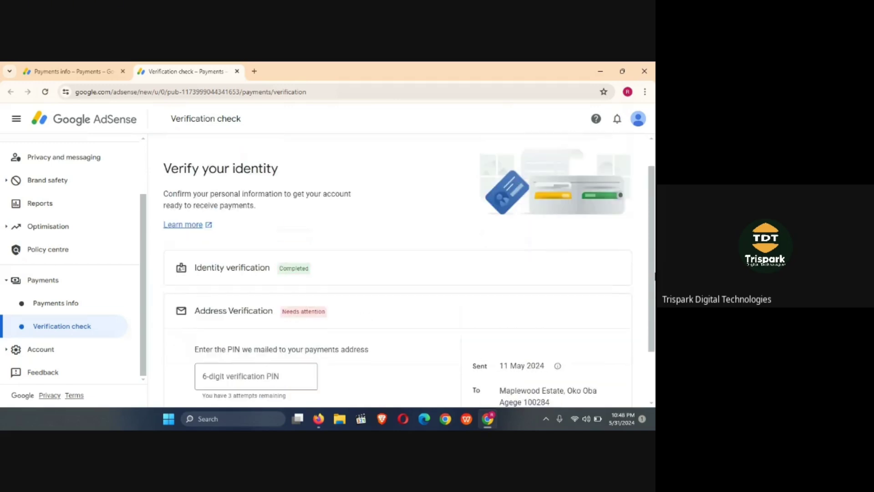
{"action": "scroll", "coordinate": [655, 276], "scroll_direction": "up", "scroll_amount": 1}
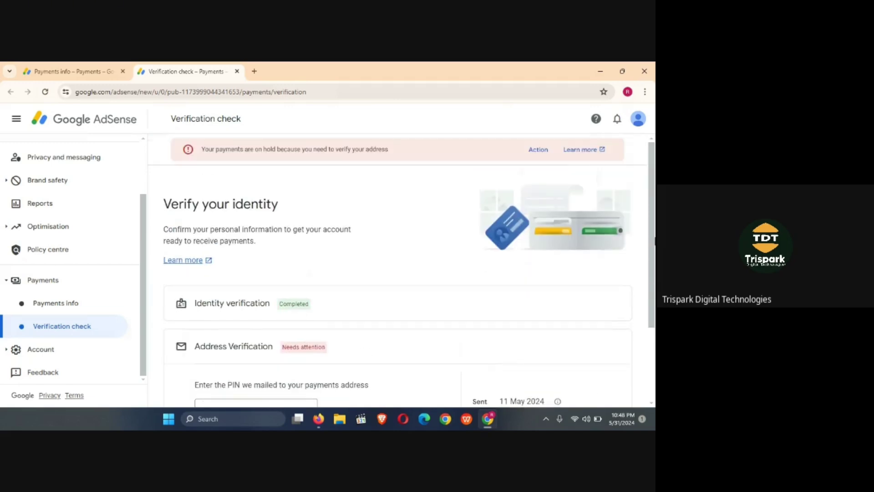
- Expand the Account and Settings sections in the AdSense sidebar
{"action": "left_click", "coordinate": [52, 349]}
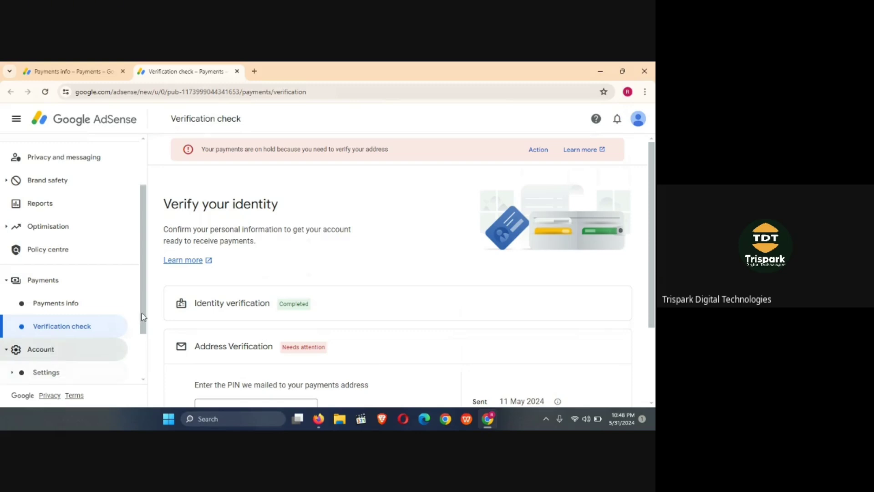
{"action": "left_click_drag", "start_coordinate": [143, 316], "coordinate": [145, 360]}
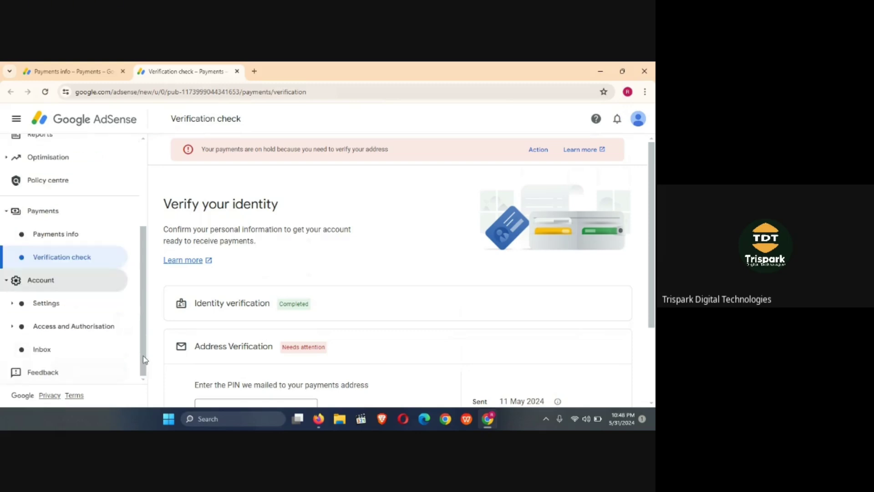
{"action": "left_click", "coordinate": [71, 305]}
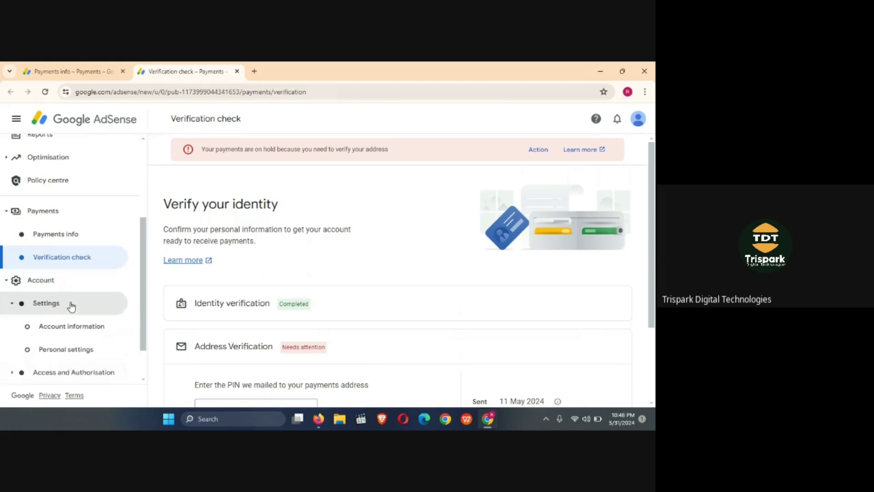
- Review Personal settings: blank contact name fields and three ticked email preferences
{"action": "left_click", "coordinate": [87, 333]}
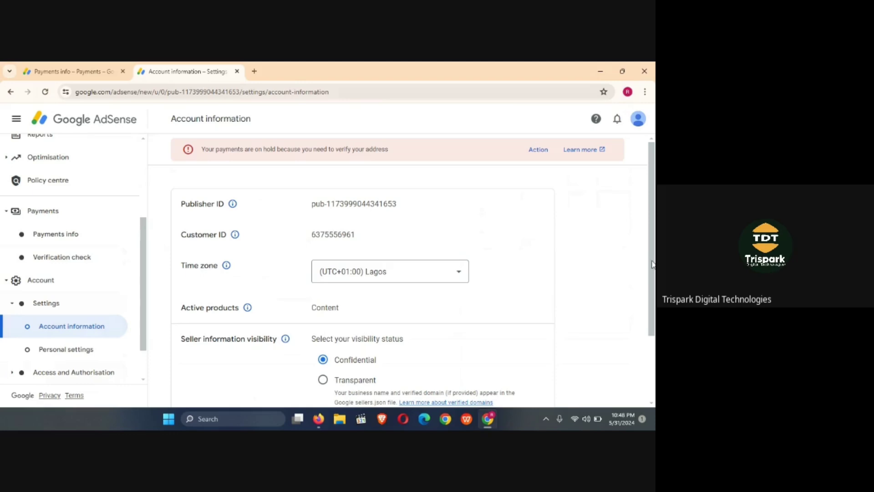
{"action": "left_click_drag", "start_coordinate": [652, 264], "coordinate": [653, 244]}
{"action": "left_click", "coordinate": [92, 349]}
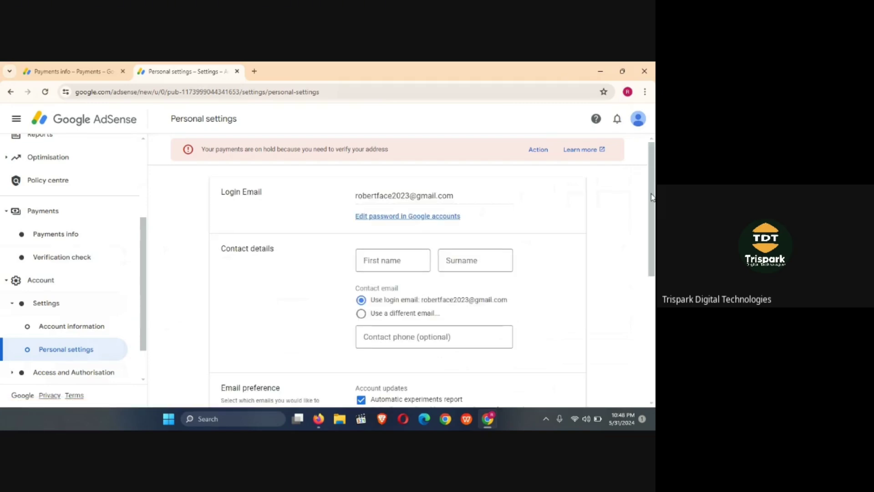
{"action": "scroll", "coordinate": [652, 200], "scroll_direction": "down", "scroll_amount": 4}
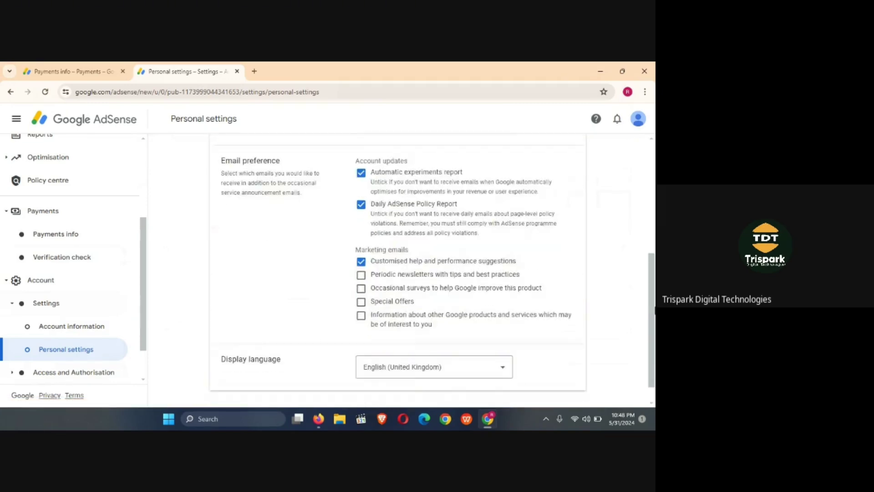
{"action": "scroll", "coordinate": [652, 221], "scroll_direction": "up", "scroll_amount": 4}
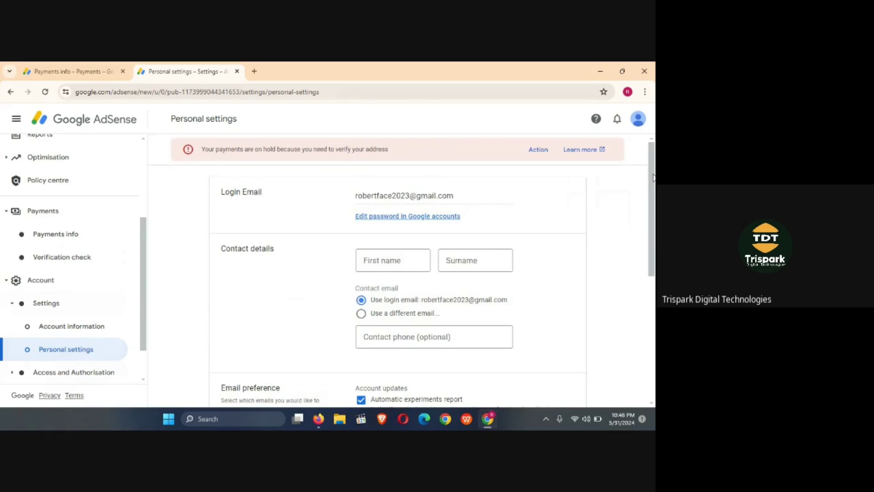
{"action": "scroll", "coordinate": [430, 292], "scroll_direction": "down", "scroll_amount": 3}
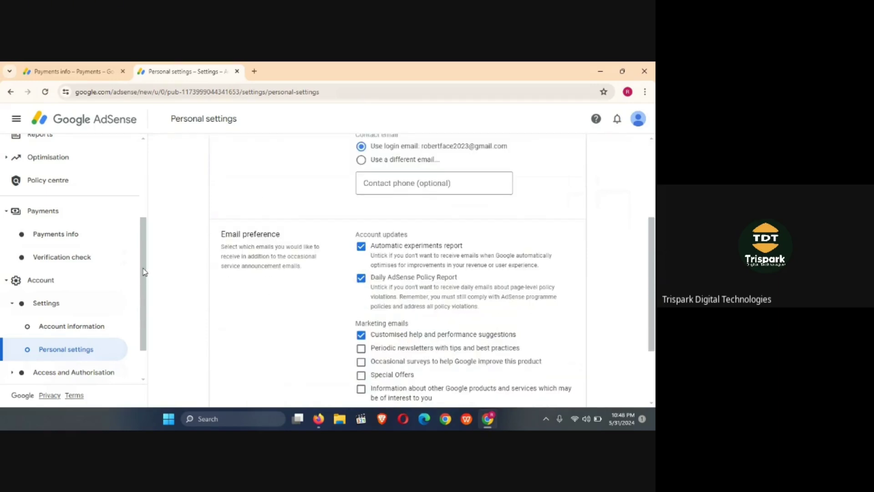
{"action": "scroll", "coordinate": [145, 301], "scroll_direction": "down", "scroll_amount": 1}
{"action": "scroll", "coordinate": [145, 318], "scroll_direction": "down", "scroll_amount": 1}
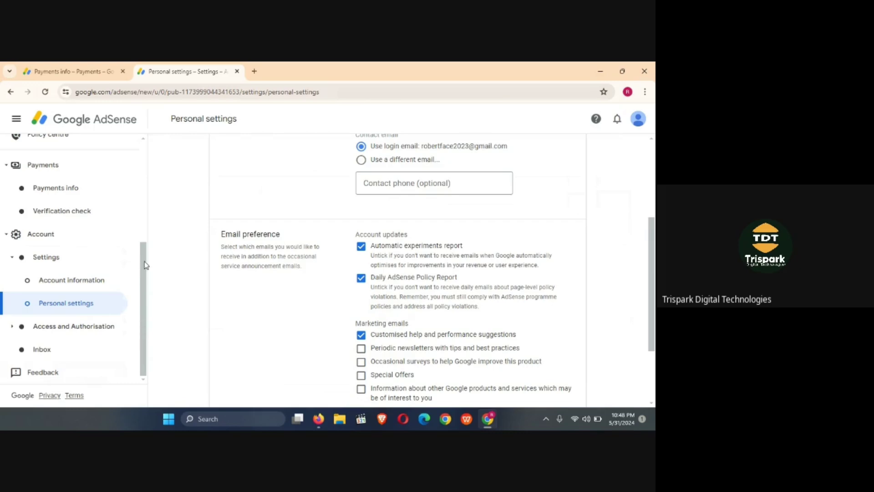
- Check the tax-info warning and earnings on Payments info, then go back to the US tax questionnaire
{"action": "left_click", "coordinate": [70, 186]}
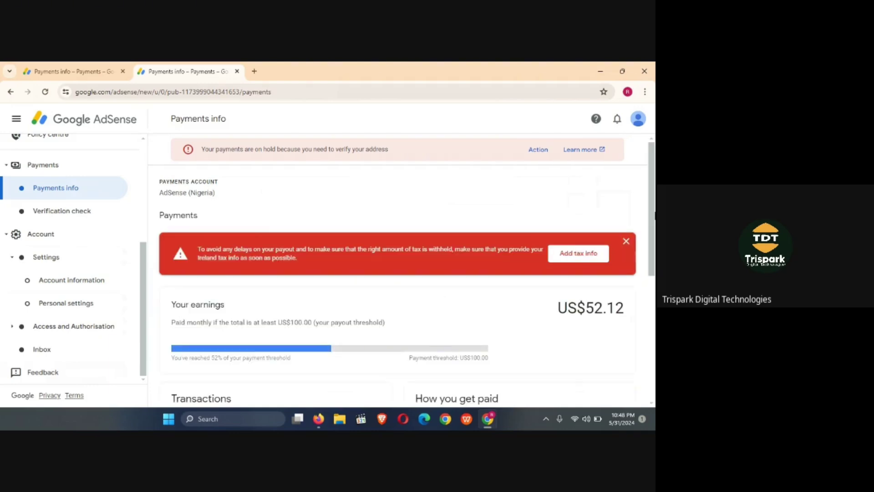
{"action": "left_click_drag", "start_coordinate": [652, 207], "coordinate": [654, 316]}
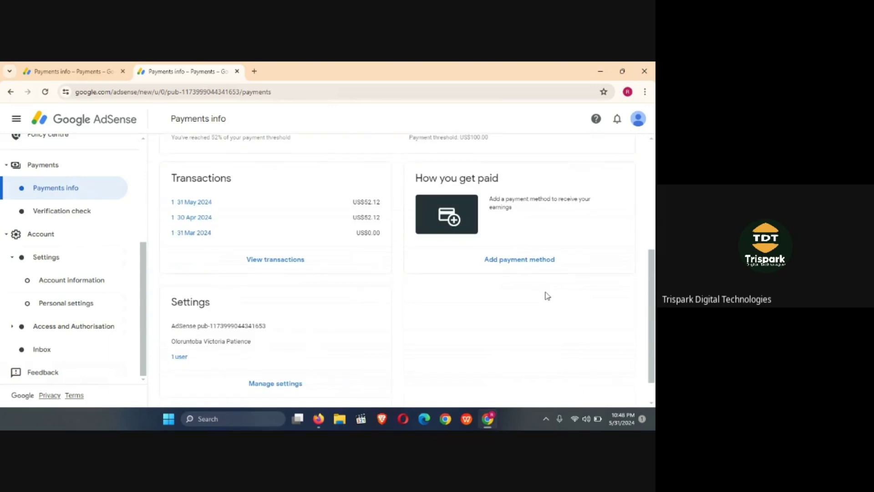
{"action": "scroll", "coordinate": [652, 298], "scroll_direction": "up", "scroll_amount": 4}
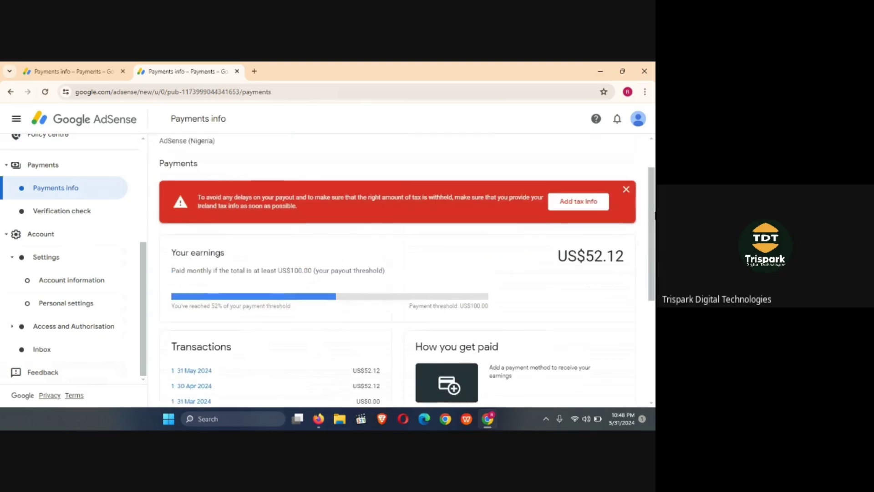
{"action": "left_click", "coordinate": [86, 72]}
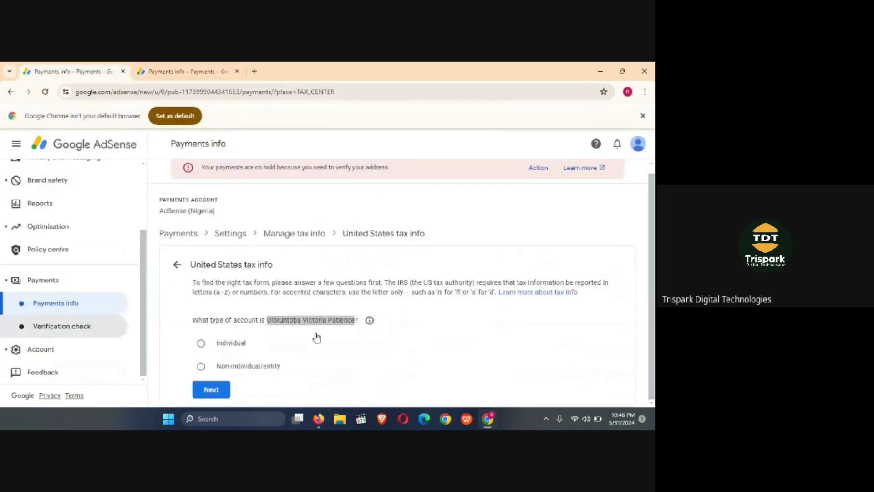
- Answer Individual and not a US citizen or resident, then choose the W-8BEN form
{"action": "left_click", "coordinate": [202, 345]}
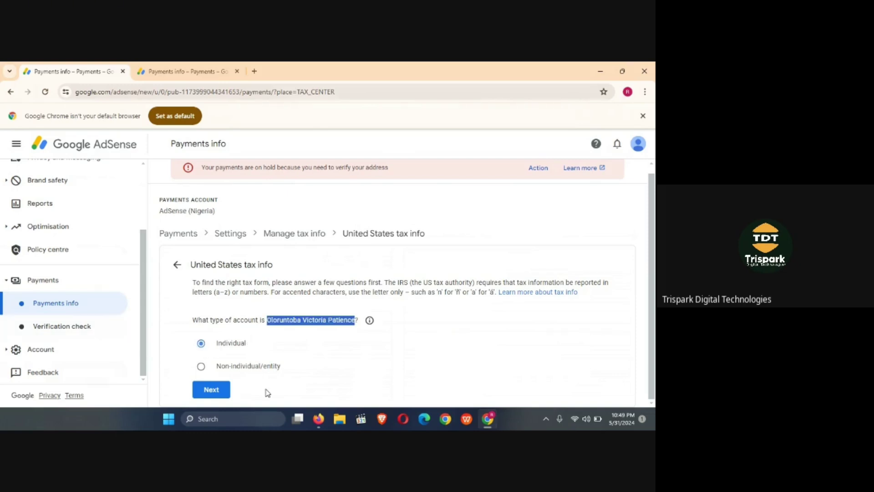
{"action": "left_click", "coordinate": [212, 390]}
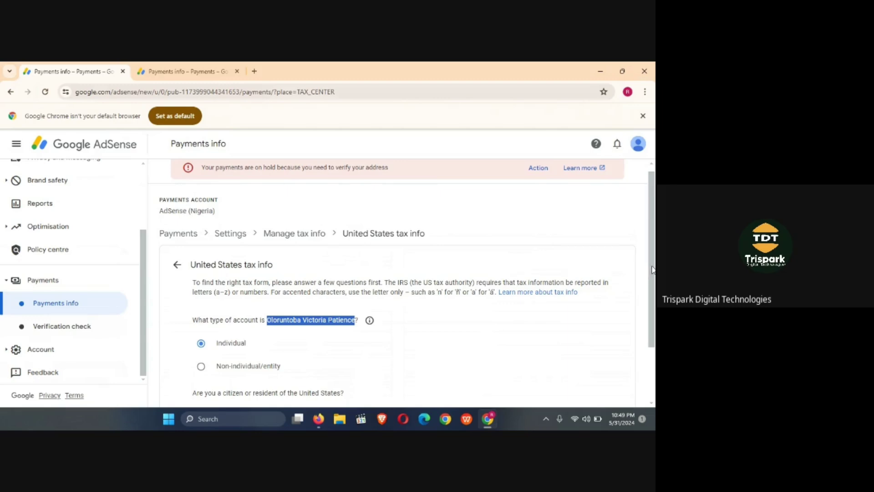
{"action": "left_click_drag", "start_coordinate": [652, 269], "coordinate": [654, 345]}
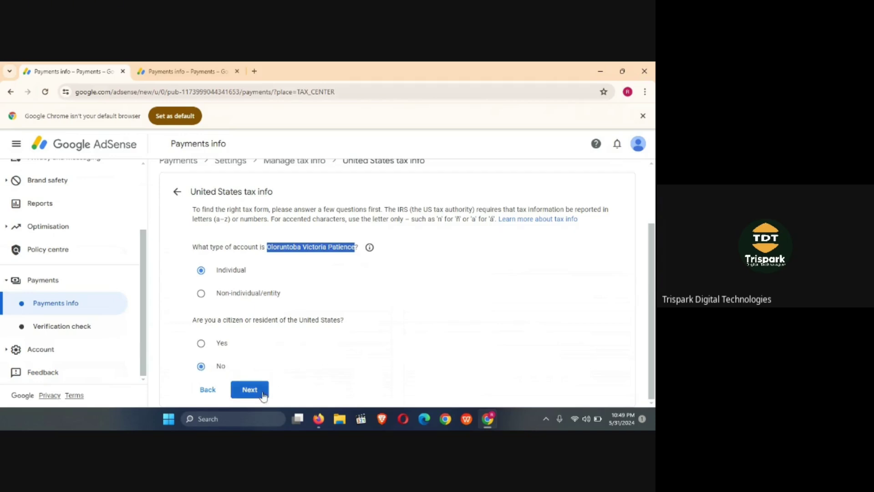
{"action": "left_click", "coordinate": [249, 389]}
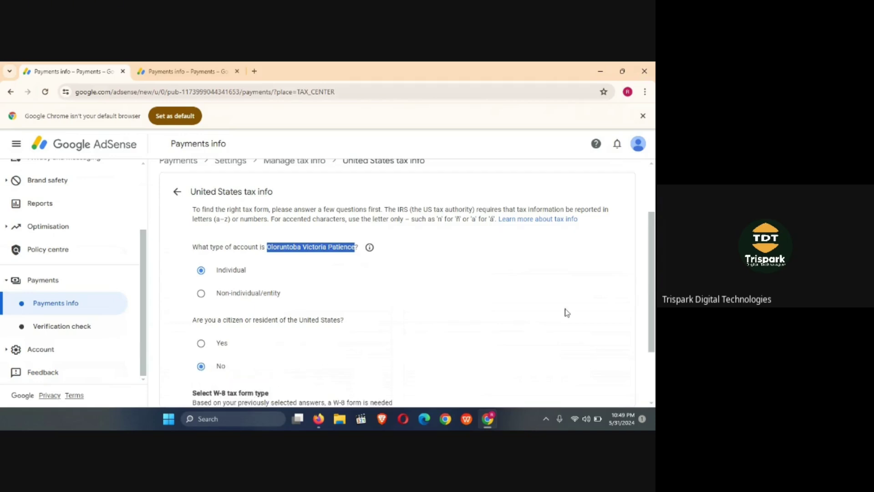
{"action": "left_click_drag", "start_coordinate": [649, 225], "coordinate": [650, 272]}
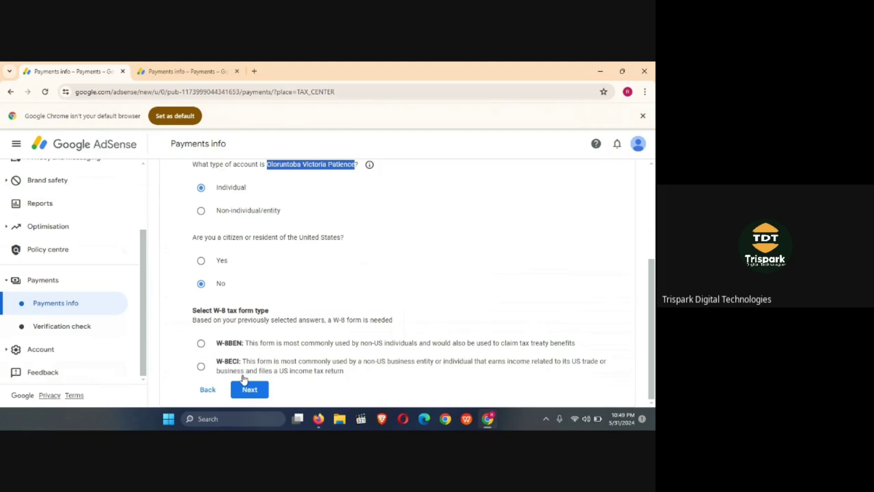
{"action": "left_click", "coordinate": [202, 344]}
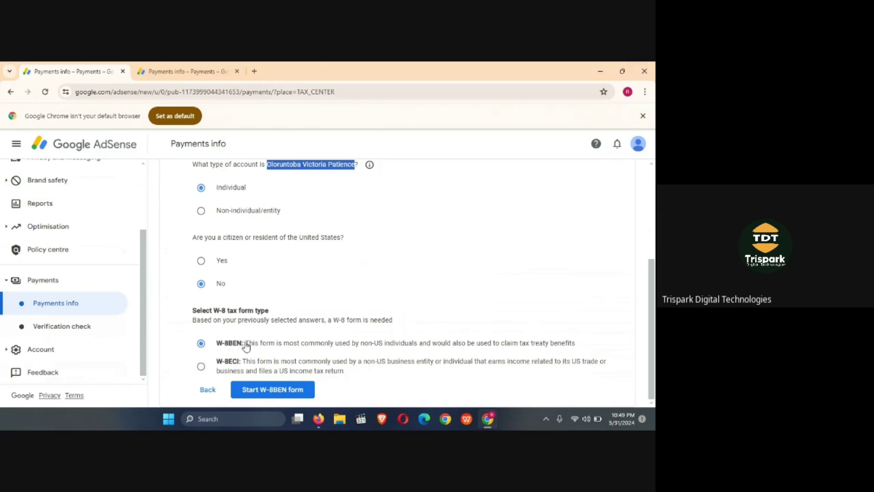
- Start the W-8BEN form and paste the account holder's name into the DBA field
{"action": "left_click", "coordinate": [285, 390]}
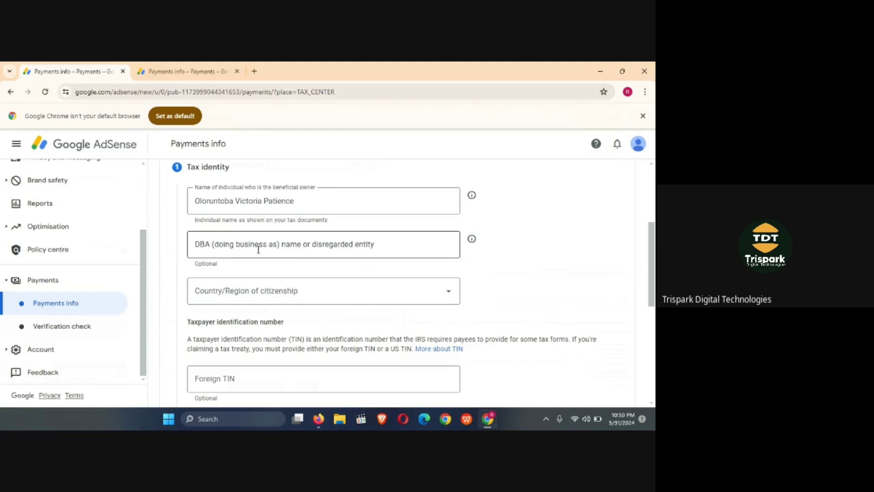
{"action": "left_click", "coordinate": [306, 242]}
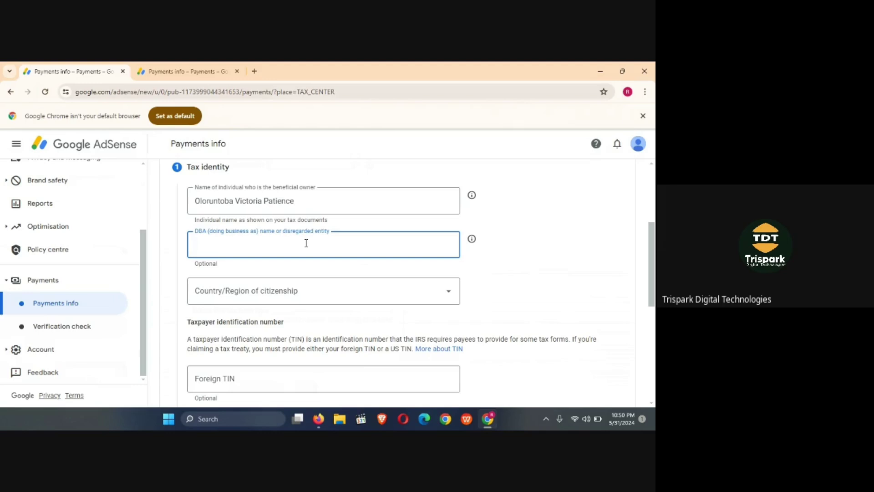
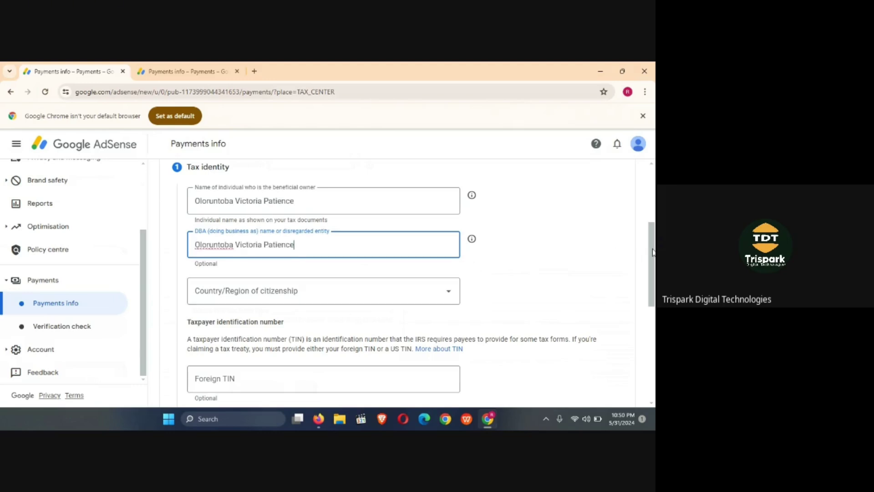
{"action": "left_click_drag", "start_coordinate": [652, 251], "coordinate": [654, 264]}
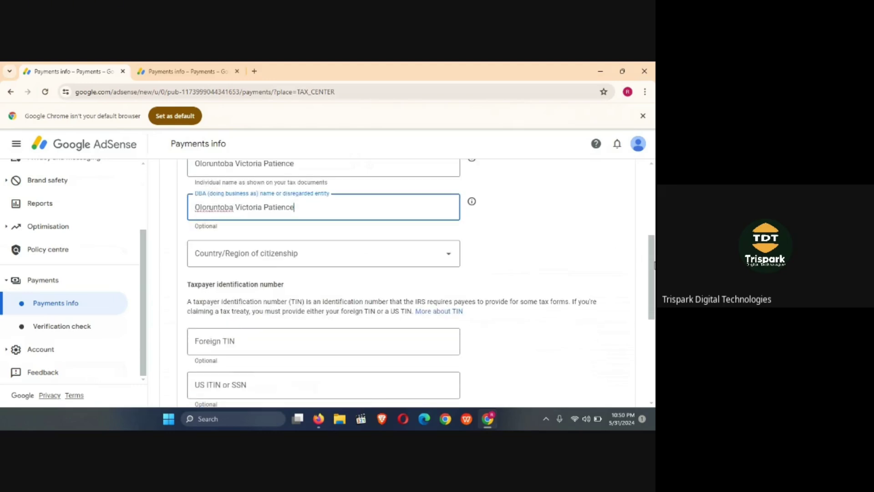
- Set citizenship to Nigeria and finish the tax identity step without any TIN
{"action": "left_click", "coordinate": [447, 257]}
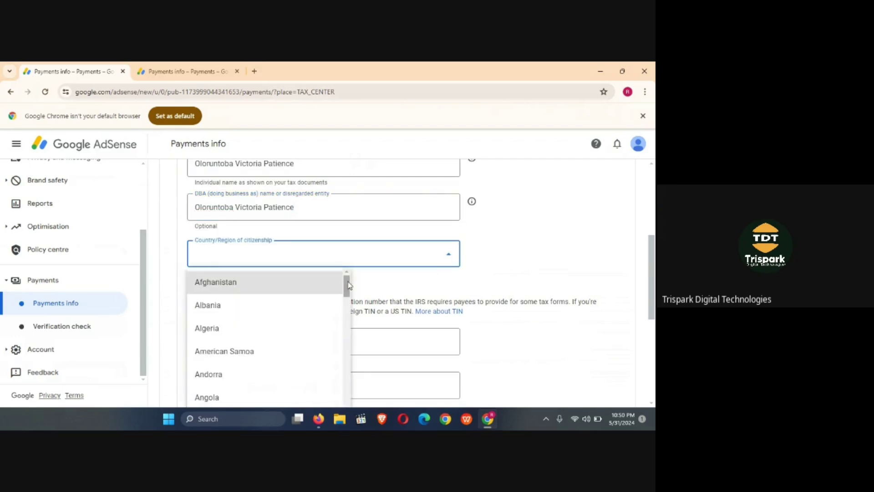
{"action": "left_click_drag", "start_coordinate": [347, 285], "coordinate": [357, 414]}
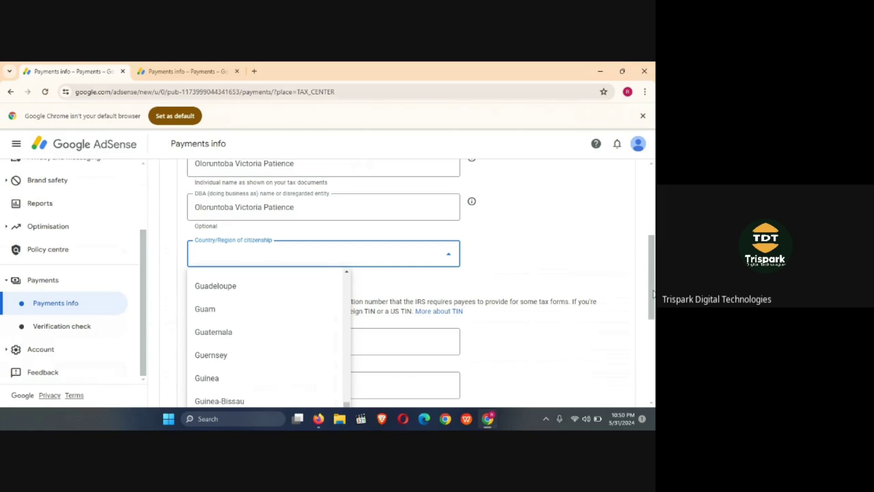
{"action": "left_click_drag", "start_coordinate": [653, 294], "coordinate": [654, 321]}
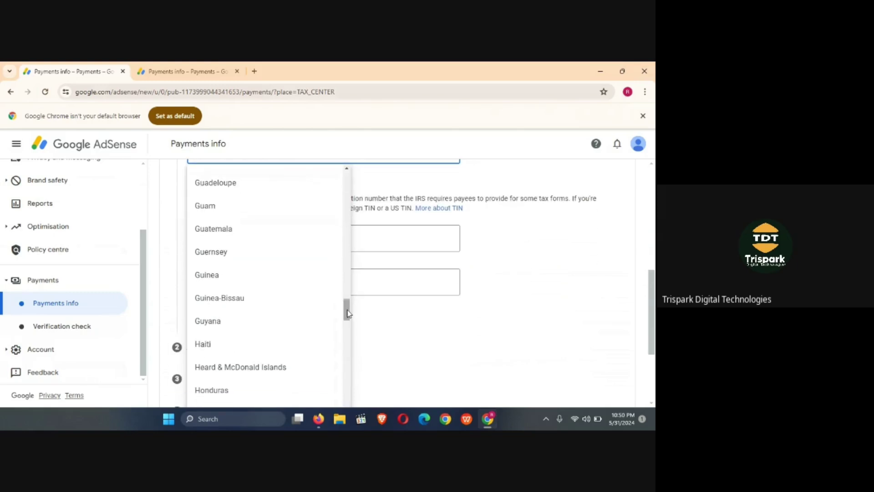
{"action": "left_click_drag", "start_coordinate": [348, 313], "coordinate": [352, 394]}
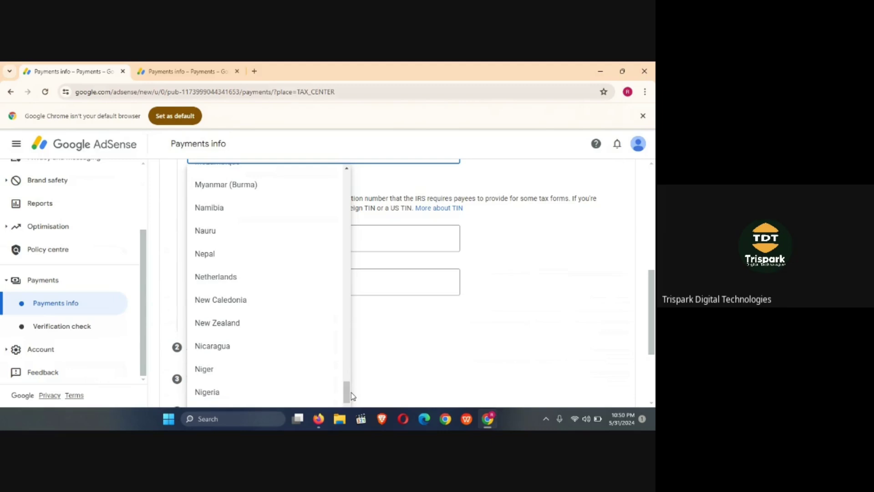
{"action": "left_click", "coordinate": [287, 392]}
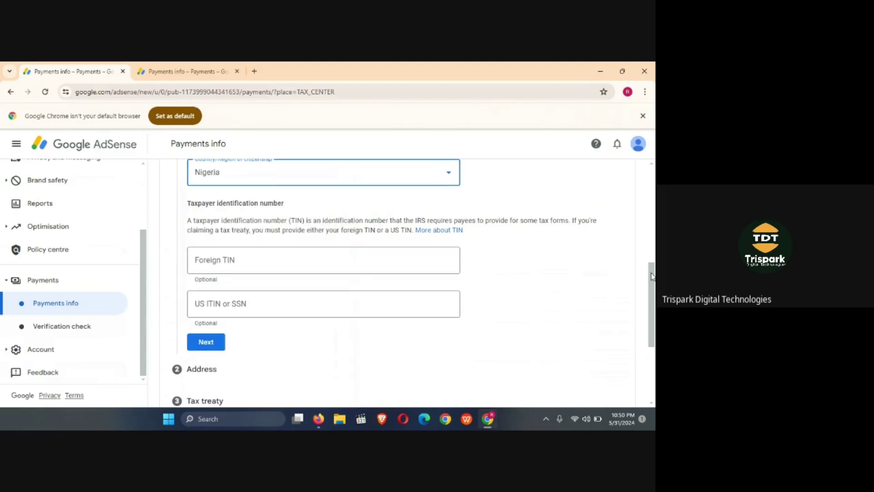
{"action": "left_click_drag", "start_coordinate": [652, 276], "coordinate": [653, 263]}
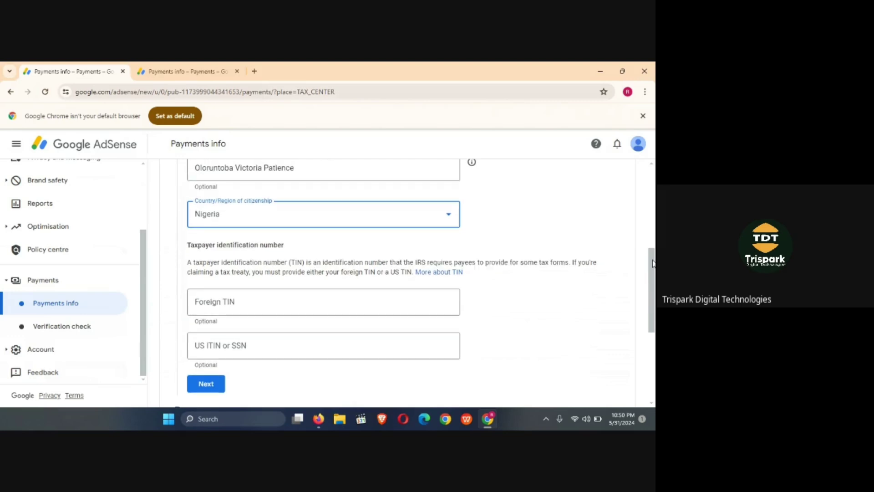
{"action": "scroll", "coordinate": [653, 263], "scroll_direction": "down", "scroll_amount": 2}
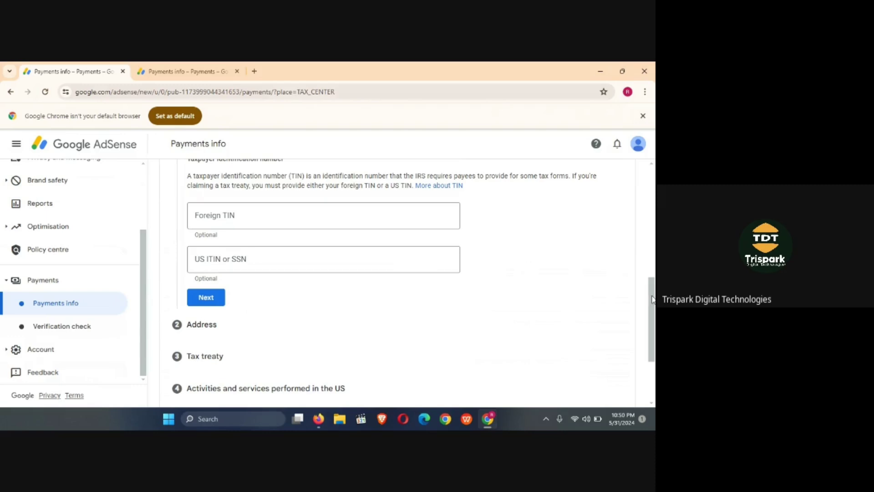
{"action": "left_click_drag", "start_coordinate": [653, 299], "coordinate": [654, 311]}
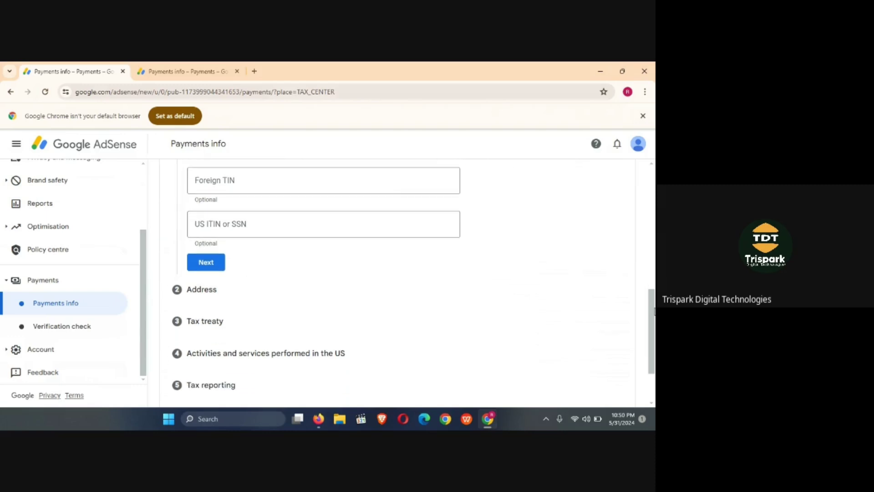
{"action": "left_click", "coordinate": [207, 263]}
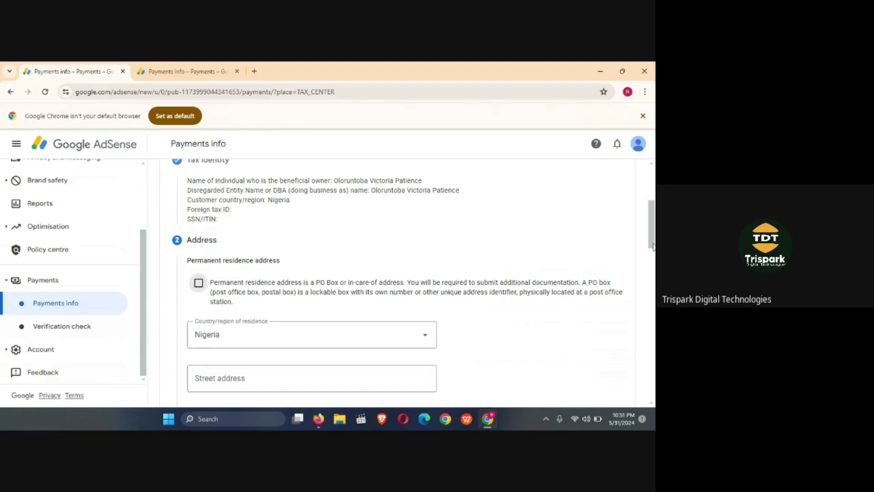
- Mark the residence address as a PO box and fill it from the saved autofill address
{"action": "left_click_drag", "start_coordinate": [653, 236], "coordinate": [653, 242]}
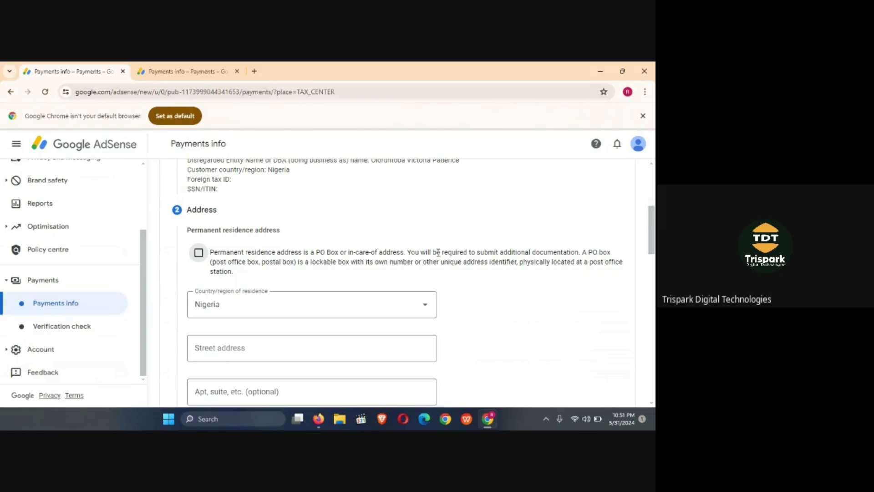
{"action": "left_click", "coordinate": [198, 254]}
{"action": "left_click_drag", "start_coordinate": [652, 237], "coordinate": [654, 259]}
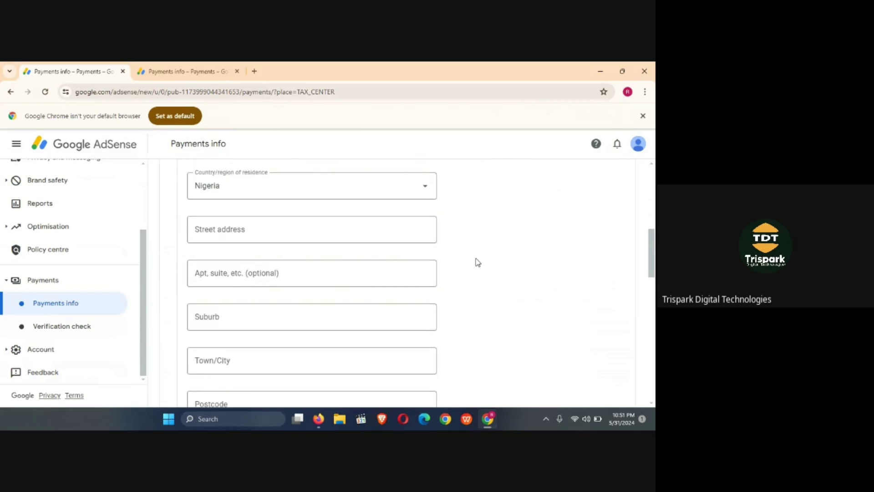
{"action": "left_click", "coordinate": [269, 227]}
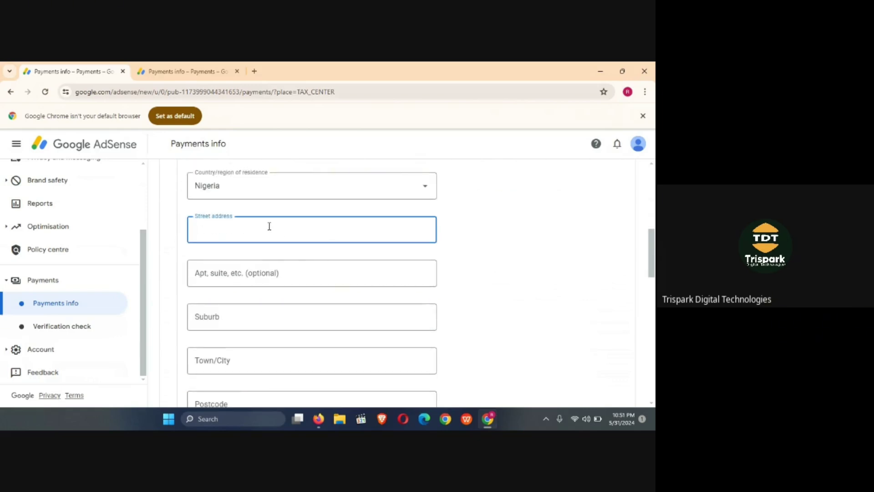
{"action": "left_click", "coordinate": [269, 226]}
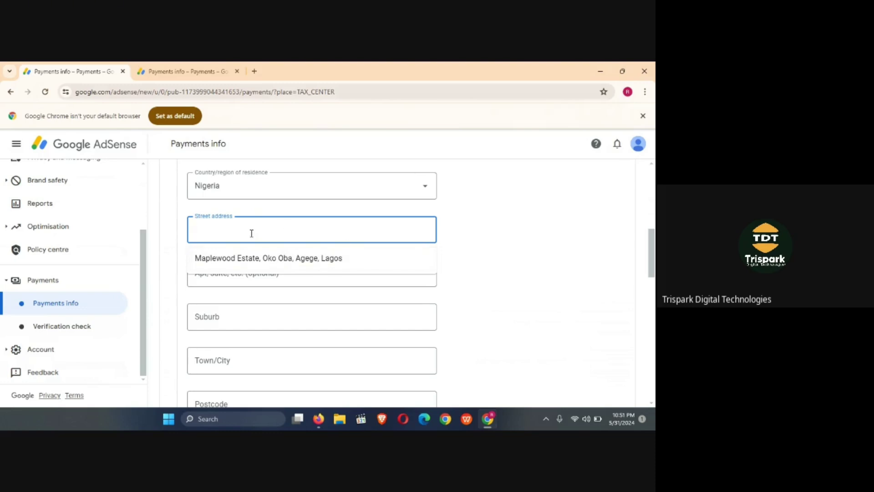
{"action": "left_click", "coordinate": [208, 258]}
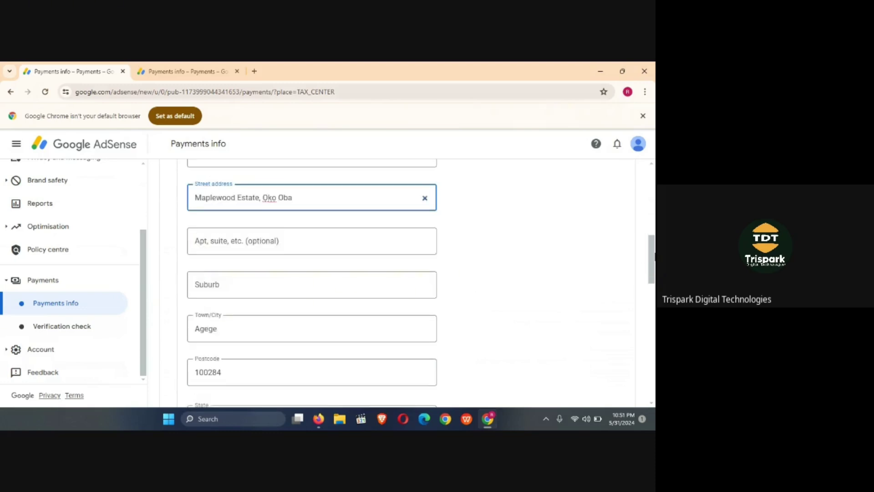
- Set the postal address to be the same as the permanent residence address
{"action": "scroll", "coordinate": [426, 241], "scroll_direction": "down", "scroll_amount": 5}
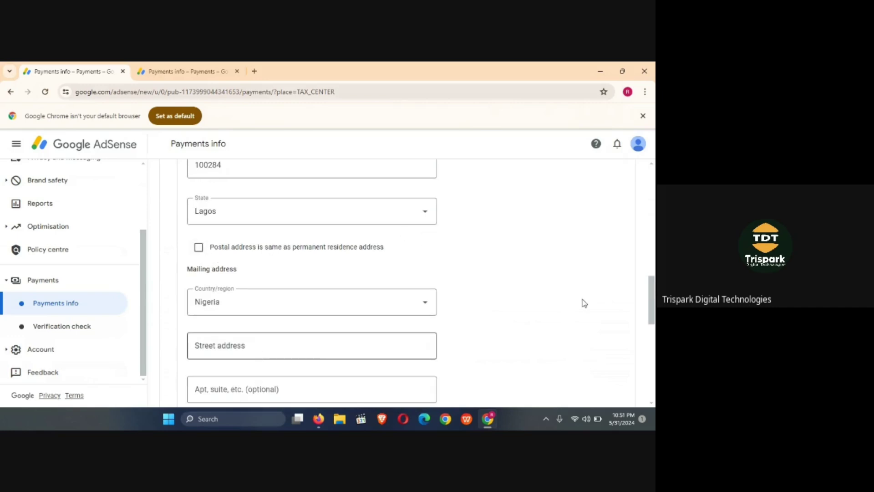
{"action": "scroll", "coordinate": [649, 300], "scroll_direction": "down", "scroll_amount": 2}
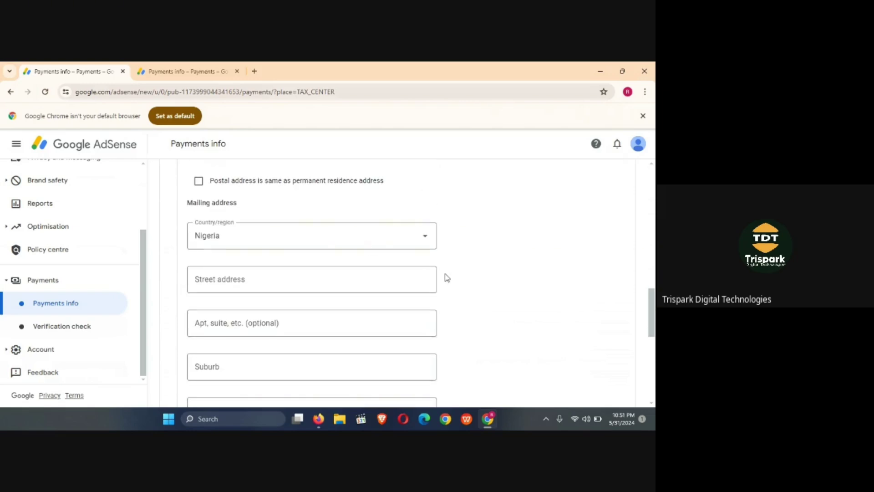
{"action": "left_click", "coordinate": [198, 182]}
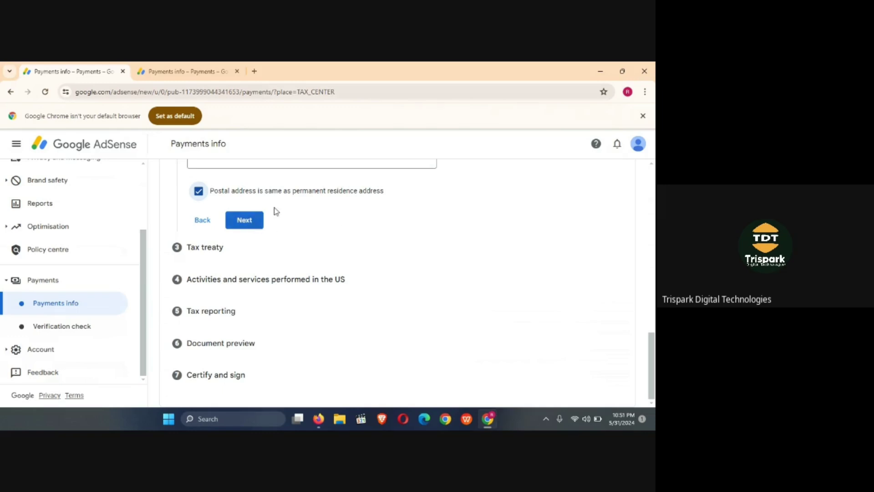
- Submit the Address step and answer No to claiming a reduced tax-treaty withholding rate
{"action": "left_click", "coordinate": [246, 220]}
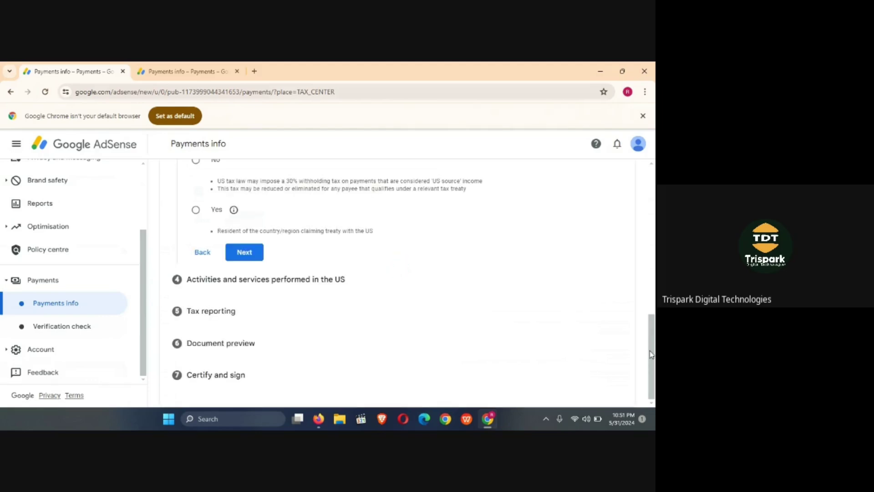
{"action": "left_click_drag", "start_coordinate": [653, 354], "coordinate": [653, 317]}
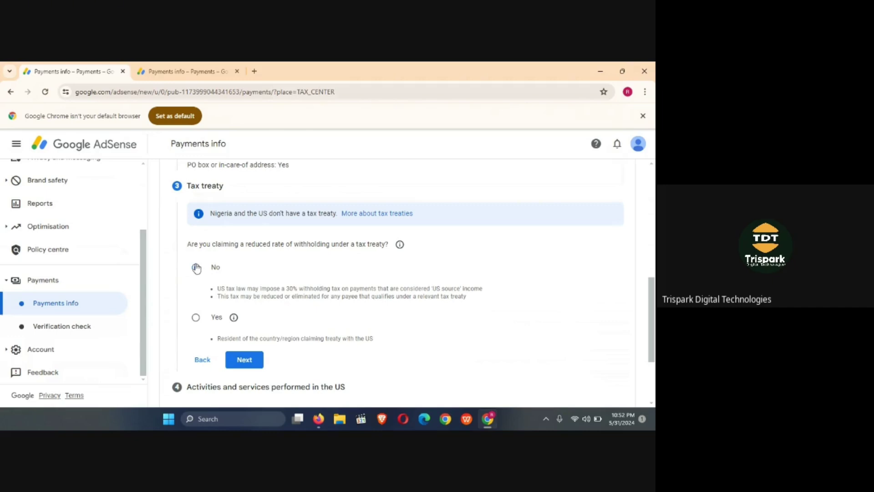
{"action": "left_click", "coordinate": [197, 268]}
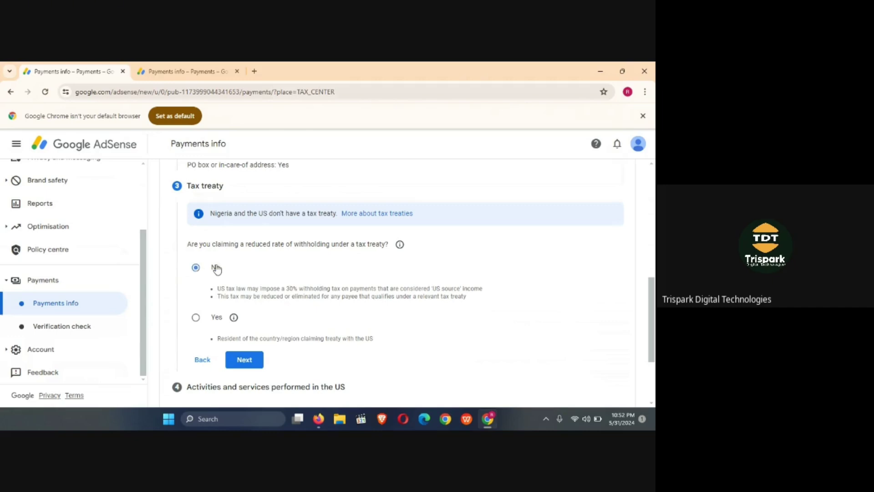
{"action": "left_click", "coordinate": [253, 360]}
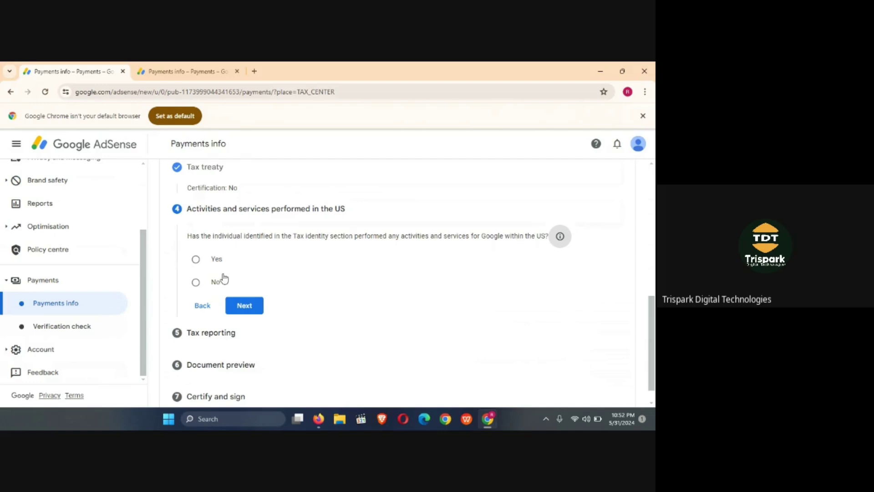
- Answer No to US activities for Google and certify services are performed outside the US
{"action": "left_click", "coordinate": [196, 282]}
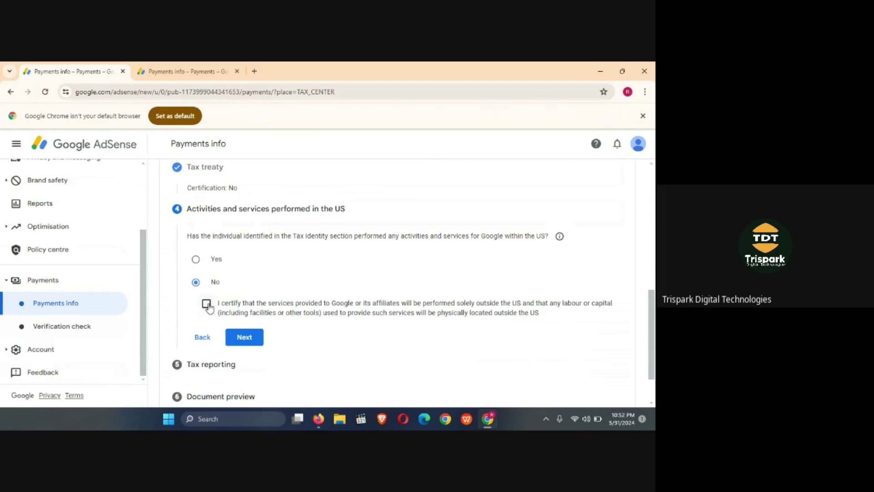
{"action": "left_click", "coordinate": [207, 304]}
- Submit the US activities answers and accept the paperless delivery agreement with Go paperless selected
{"action": "left_click", "coordinate": [245, 338]}
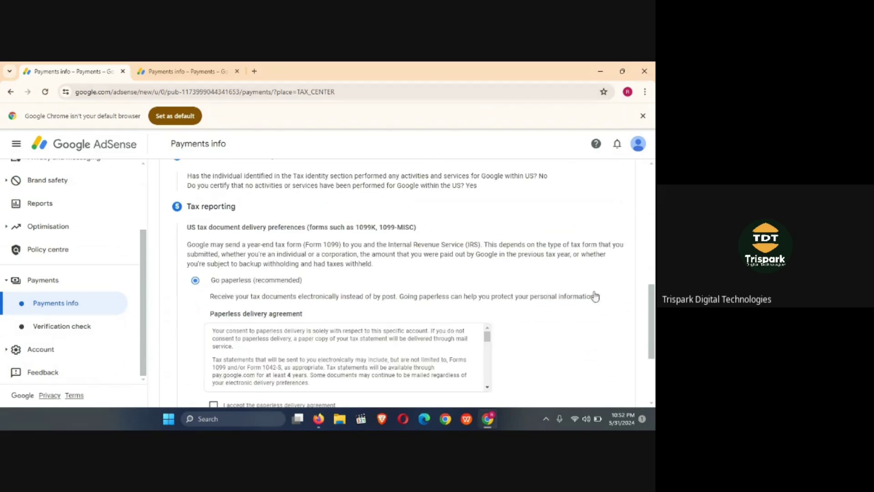
{"action": "left_click_drag", "start_coordinate": [653, 297], "coordinate": [654, 318]}
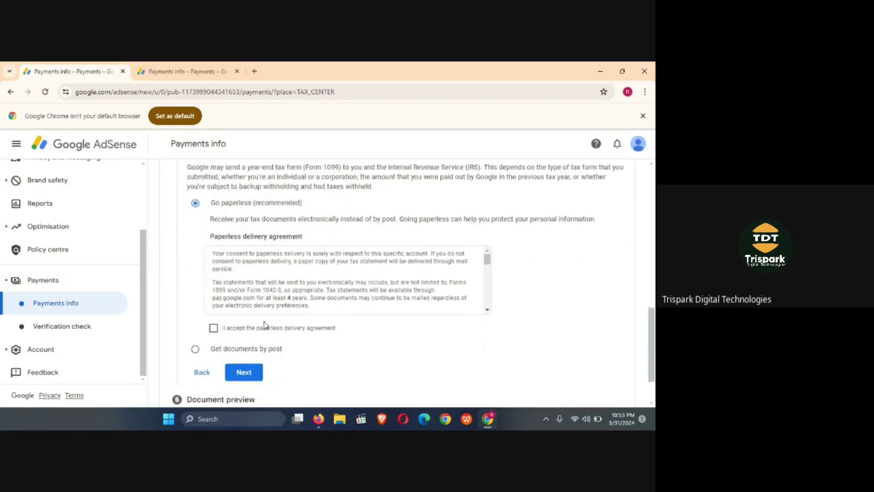
{"action": "left_click", "coordinate": [213, 328]}
{"action": "left_click_drag", "start_coordinate": [652, 322], "coordinate": [654, 341]}
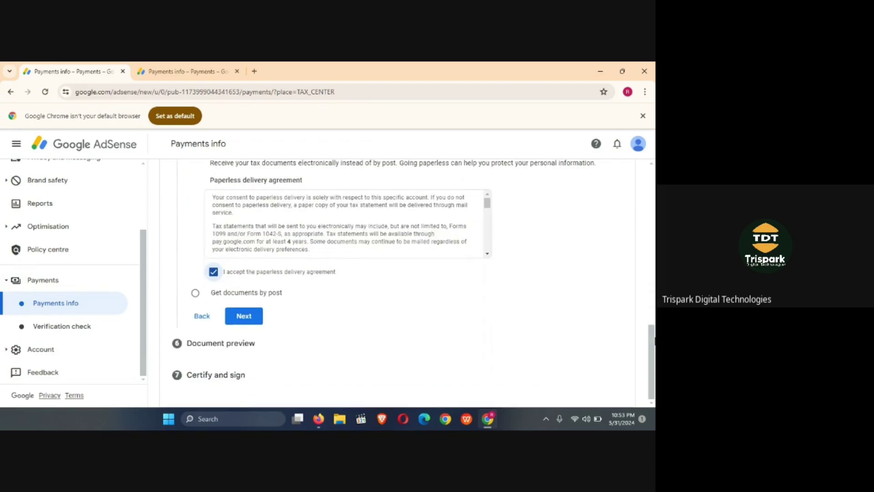
{"action": "scroll", "coordinate": [296, 352], "scroll_direction": "up", "scroll_amount": 1}
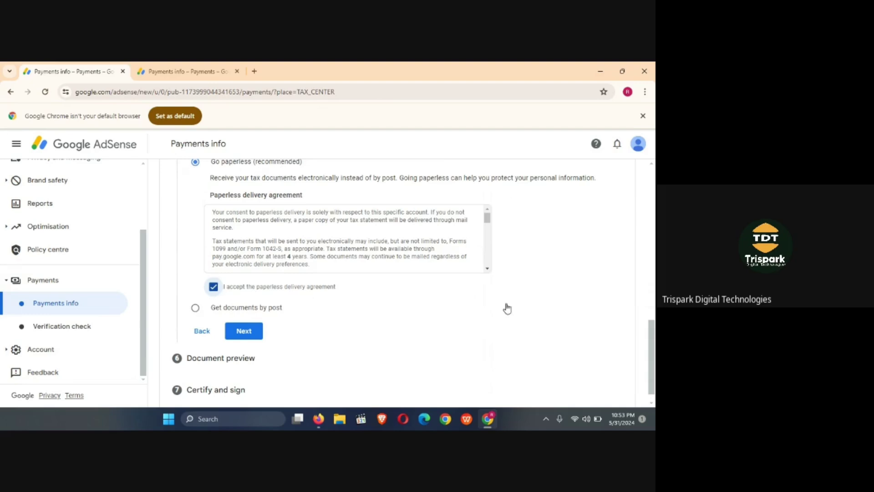
{"action": "scroll", "coordinate": [652, 331], "scroll_direction": "down", "scroll_amount": 1}
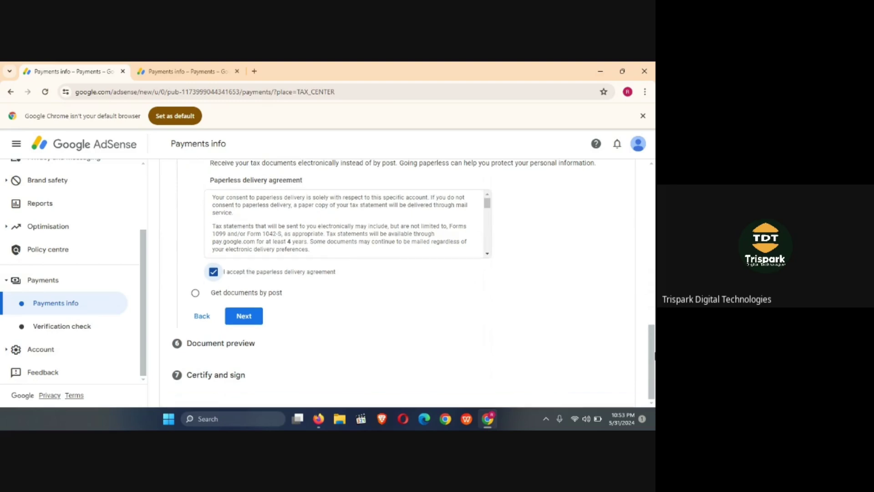
- Submit the tax reporting preferences, confirm reviewing Form W-8BEN: Default.pdf, and reach Certify and sign
{"action": "left_click", "coordinate": [255, 320]}
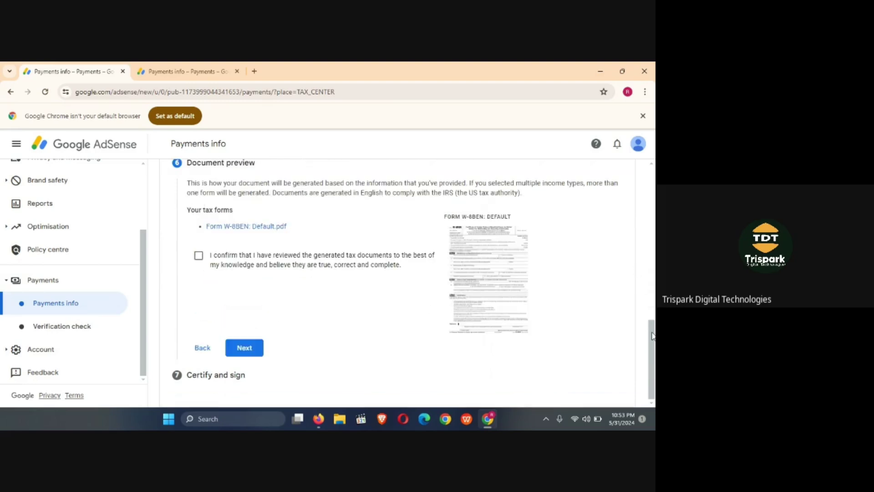
{"action": "left_click_drag", "start_coordinate": [652, 335], "coordinate": [654, 300]}
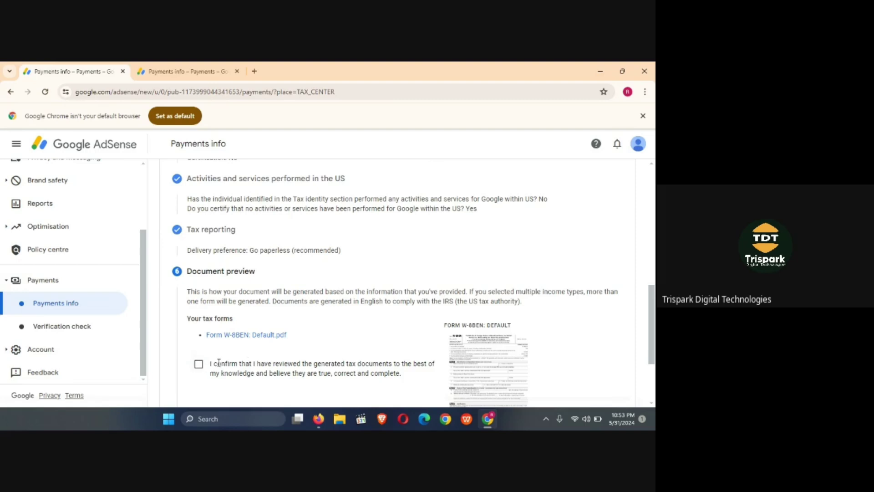
{"action": "left_click", "coordinate": [199, 369]}
{"action": "left_click_drag", "start_coordinate": [653, 308], "coordinate": [655, 358]}
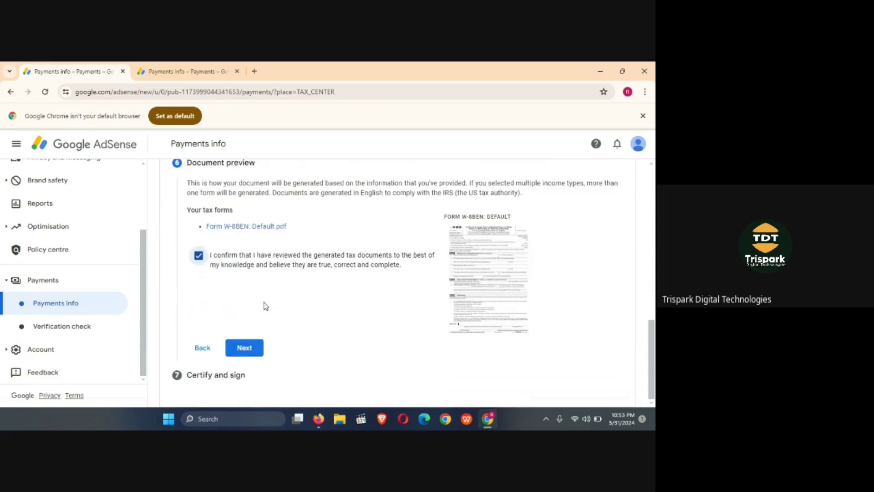
{"action": "left_click", "coordinate": [253, 349]}
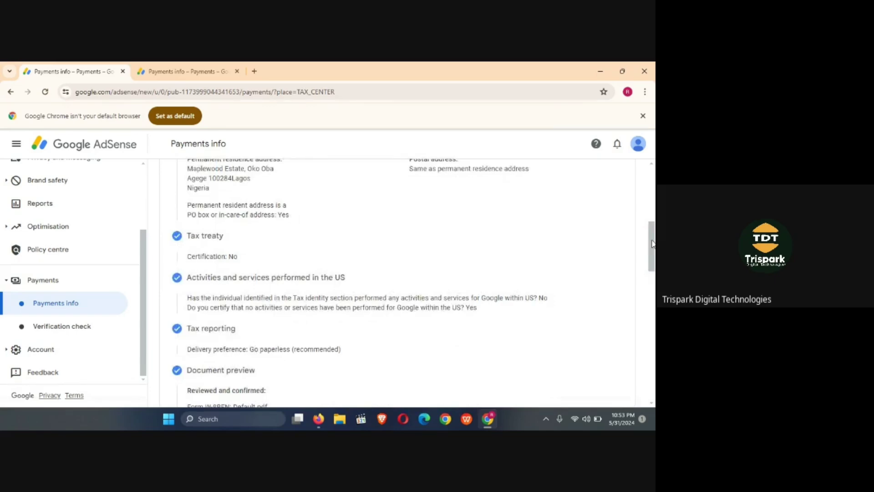
{"action": "left_click_drag", "start_coordinate": [650, 245], "coordinate": [654, 295]}
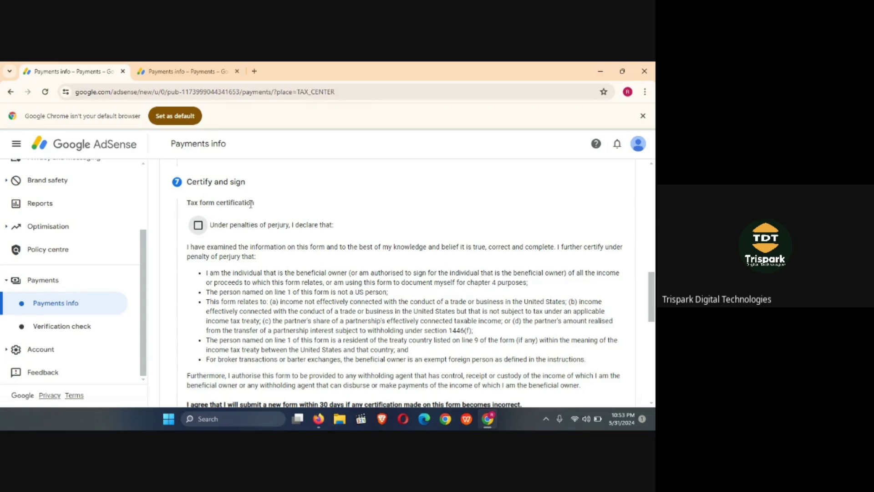
- Tick the penalties-of-perjury certification and the unchanged status affidavit for 2020
{"action": "left_click", "coordinate": [198, 225]}
{"action": "left_click_drag", "start_coordinate": [653, 285], "coordinate": [654, 306]}
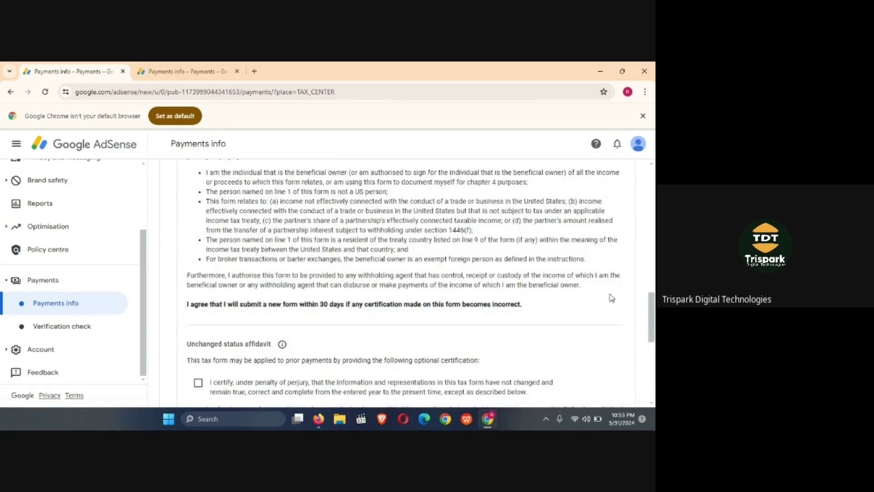
{"action": "left_click_drag", "start_coordinate": [653, 300], "coordinate": [654, 316]}
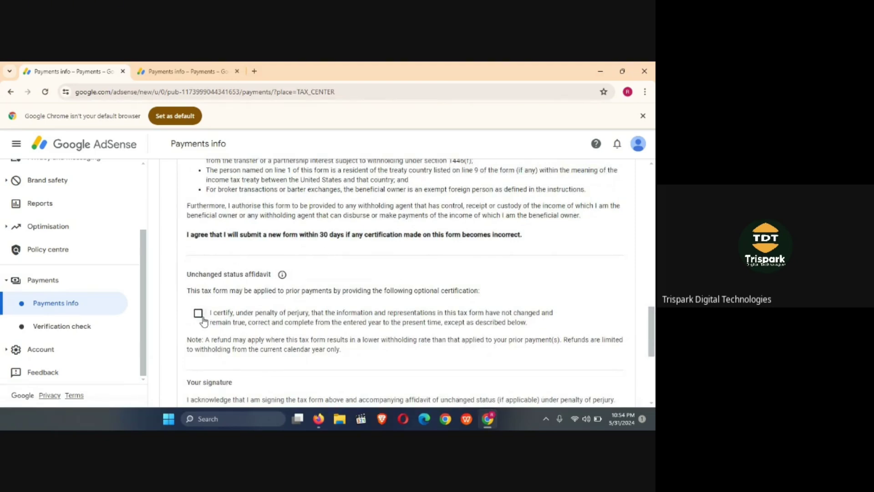
{"action": "left_click", "coordinate": [199, 314]}
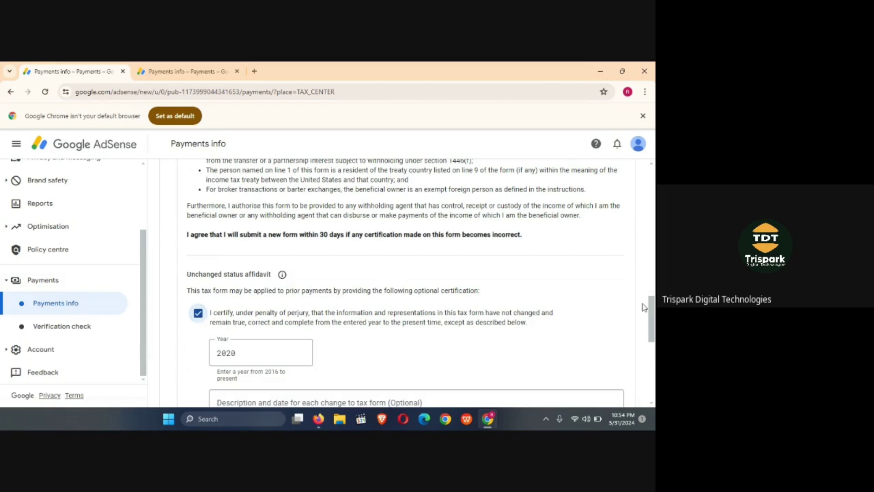
{"action": "left_click_drag", "start_coordinate": [652, 311], "coordinate": [653, 334]}
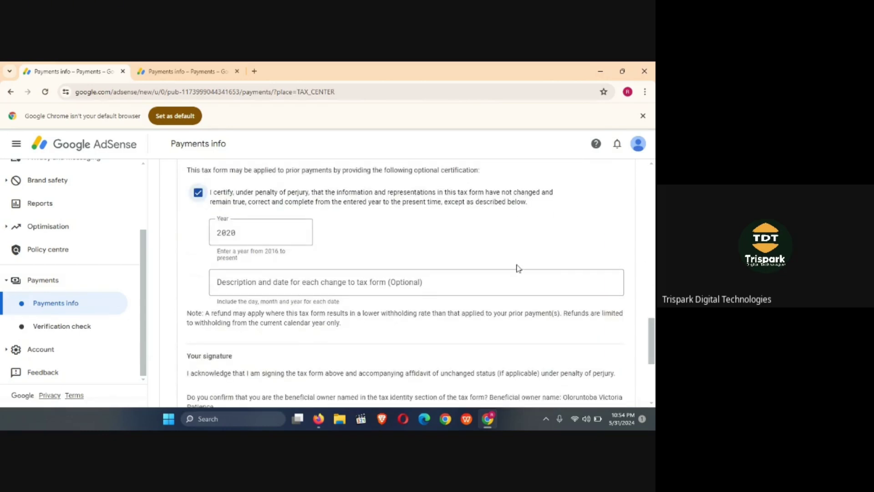
{"action": "left_click_drag", "start_coordinate": [652, 335], "coordinate": [653, 372]}
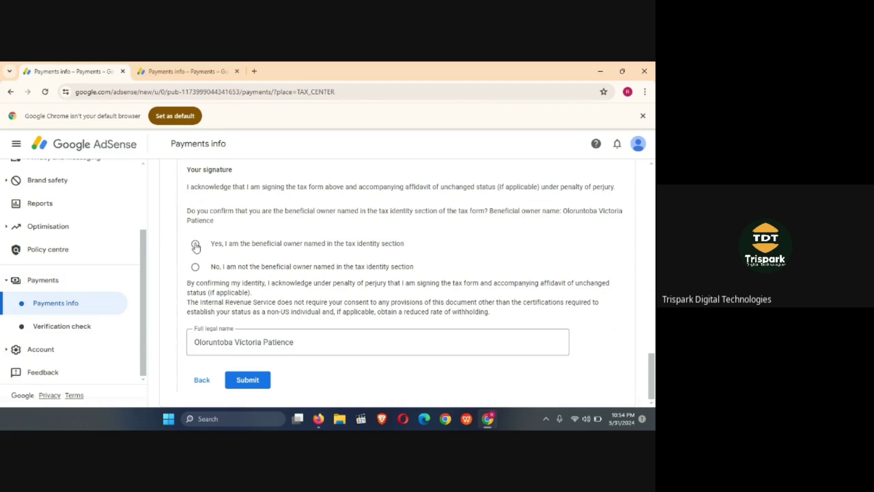
- Select 'Yes, I am the beneficial owner' and submit the completed W-8BEN form
{"action": "left_click", "coordinate": [195, 244]}
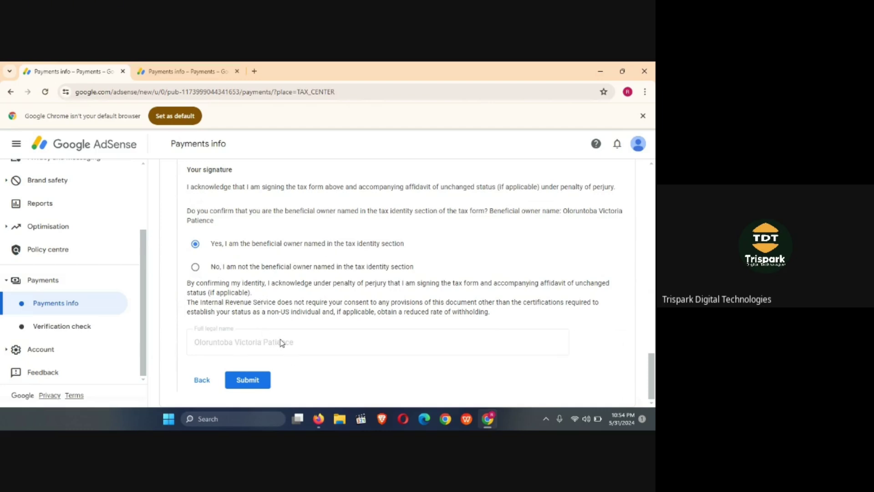
{"action": "left_click", "coordinate": [253, 382]}
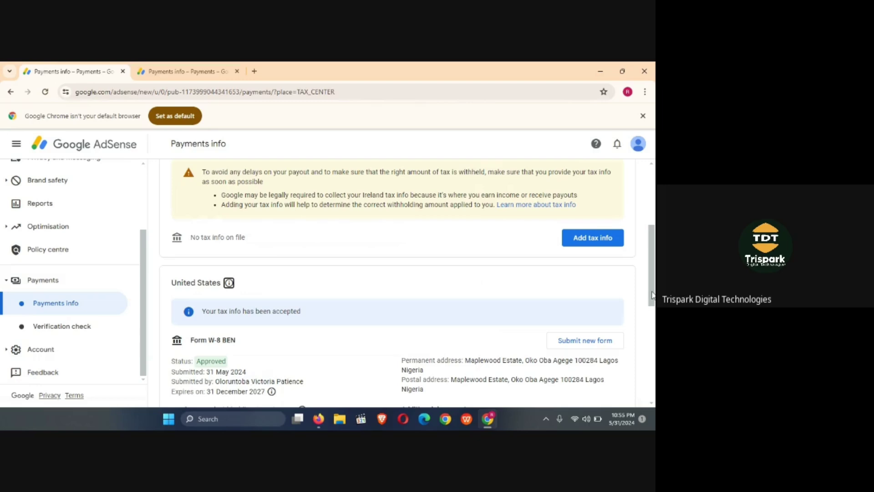
- Scroll through Payments info to review the United States W-8BEN Approved status
{"action": "scroll", "coordinate": [653, 293], "scroll_direction": "down", "scroll_amount": 2}
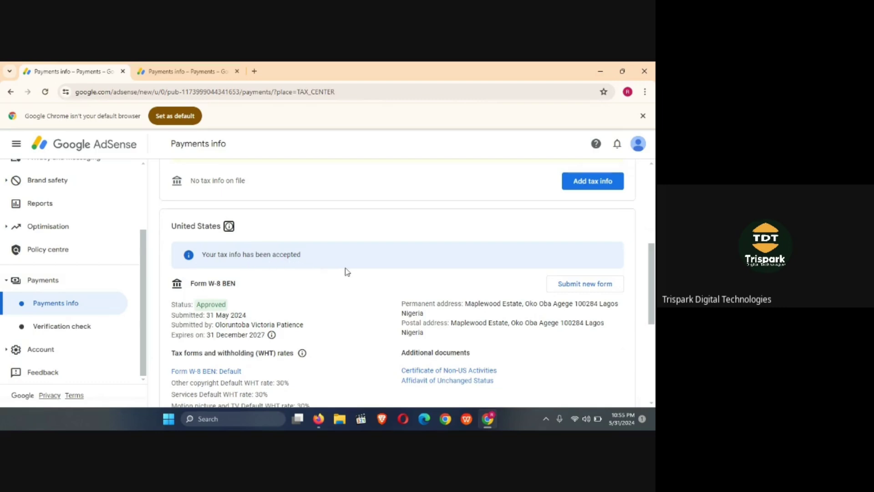
{"action": "left_click_drag", "start_coordinate": [653, 283], "coordinate": [655, 303]}
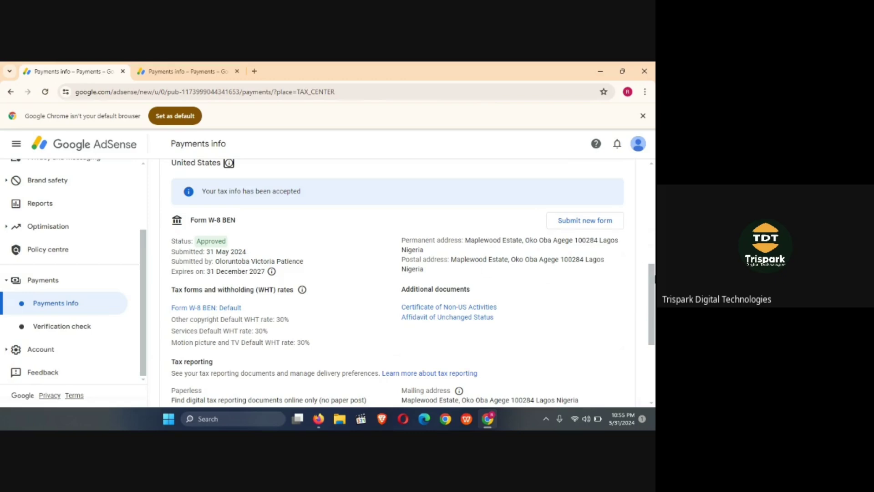
{"action": "left_click_drag", "start_coordinate": [654, 278], "coordinate": [654, 230]}
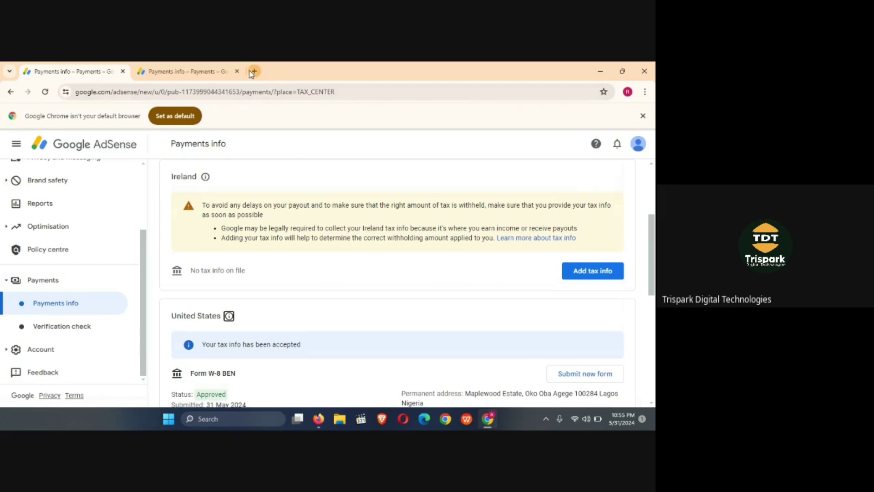
- Read the 'Your tax information has been approved' email in Gmail, then return to AdSense Payments info
{"action": "left_click", "coordinate": [254, 72]}
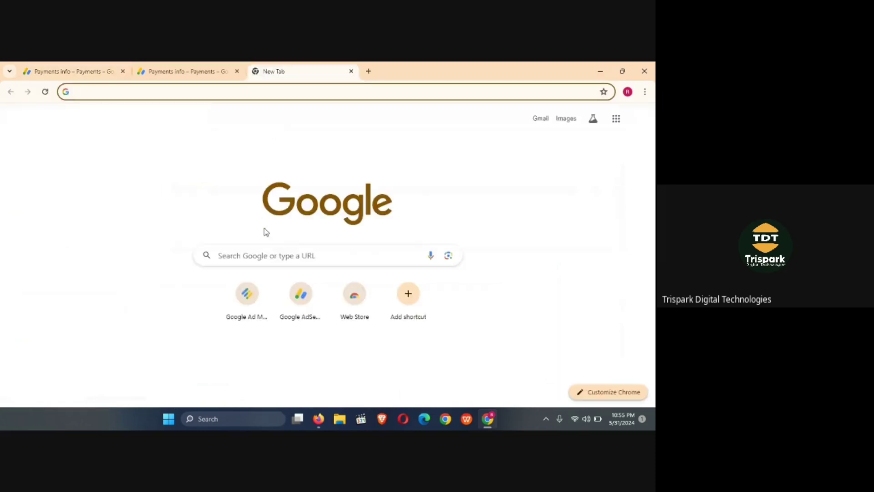
{"action": "left_click", "coordinate": [542, 119]}
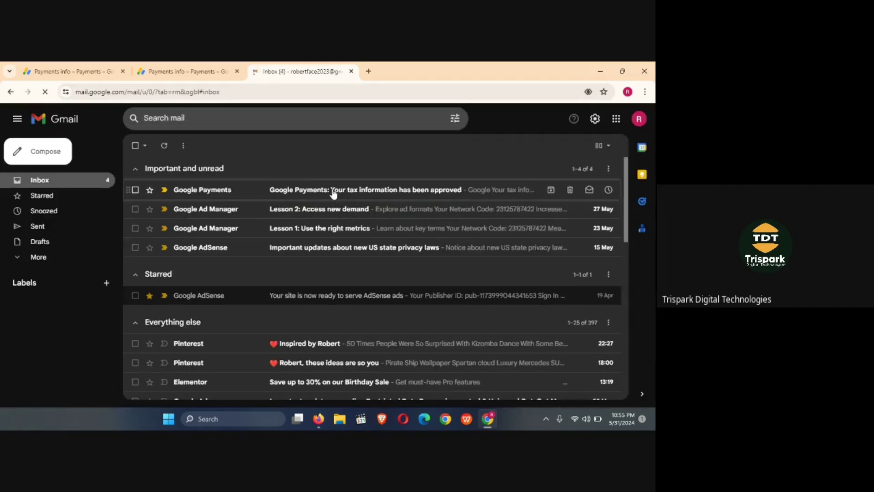
{"action": "left_click", "coordinate": [393, 195]}
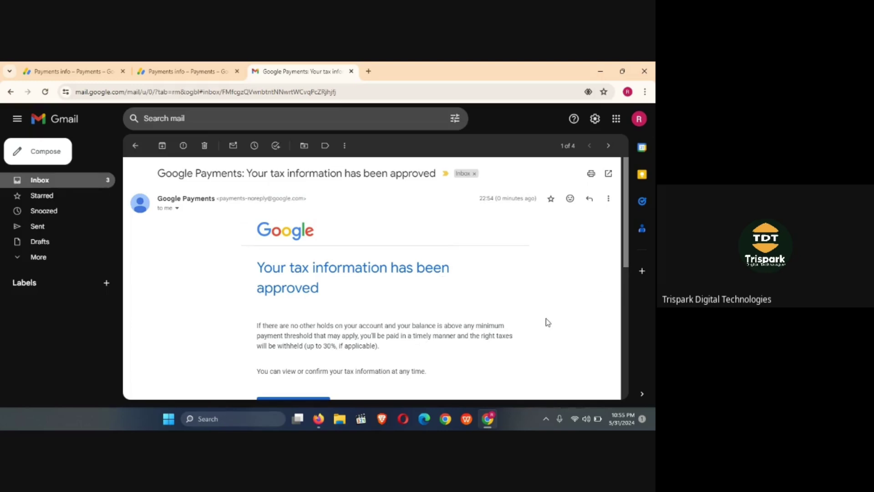
{"action": "scroll", "coordinate": [621, 273], "scroll_direction": "down", "scroll_amount": 2}
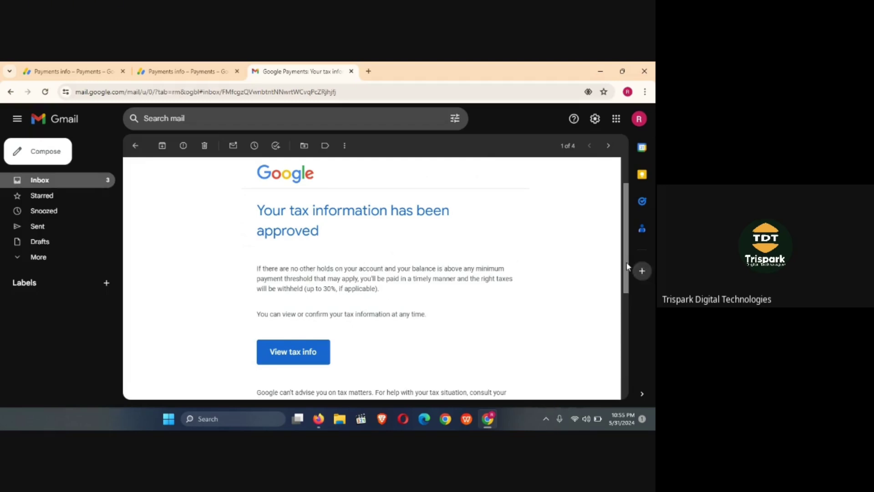
{"action": "left_click_drag", "start_coordinate": [626, 267], "coordinate": [624, 244]}
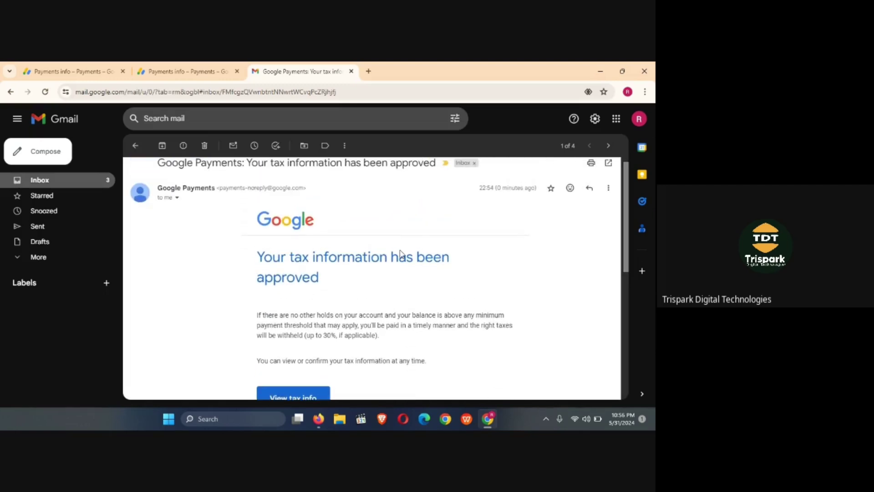
{"action": "left_click", "coordinate": [181, 75]}
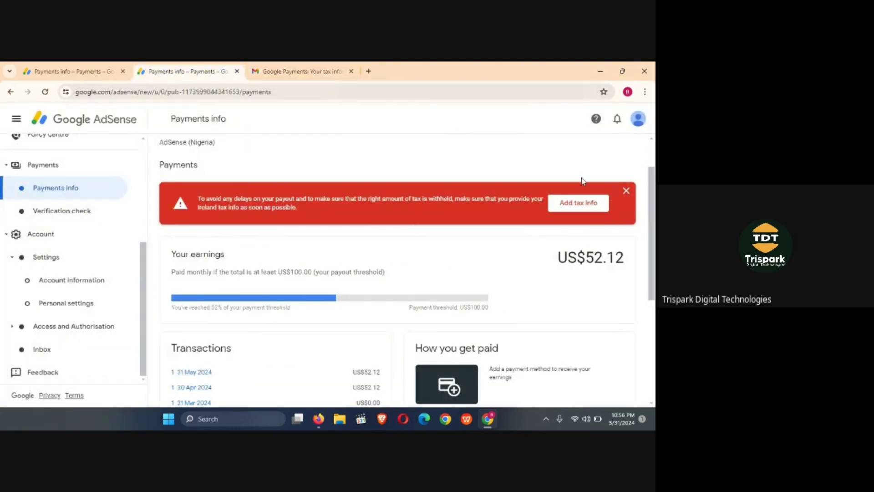
- Dismiss the red Ireland tax banner and reload the Payments info page
{"action": "left_click", "coordinate": [626, 191]}
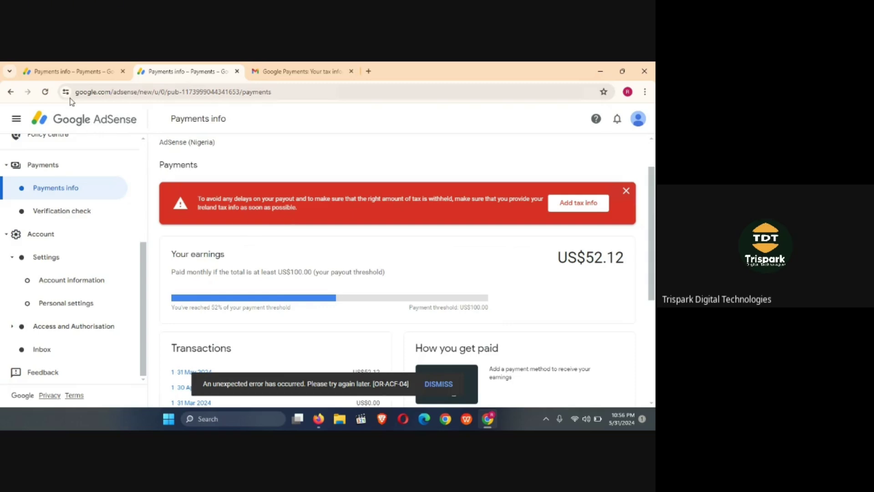
{"action": "left_click", "coordinate": [76, 193]}
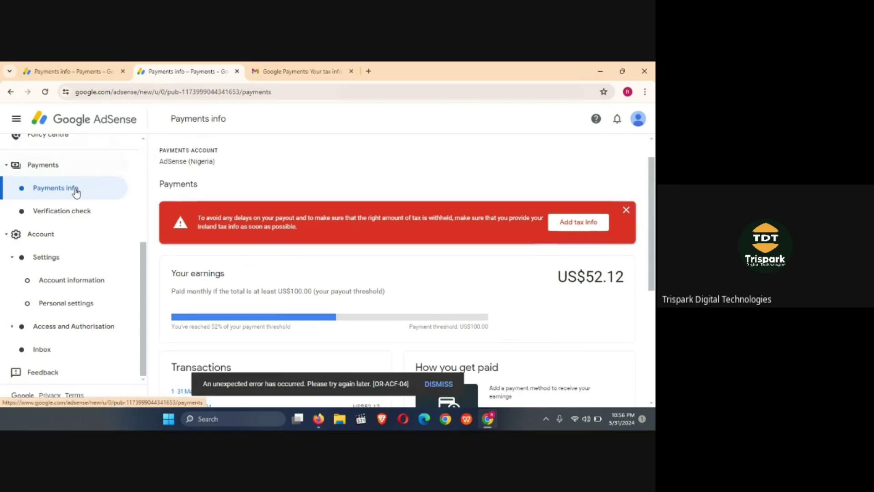
{"action": "left_click", "coordinate": [50, 91]}
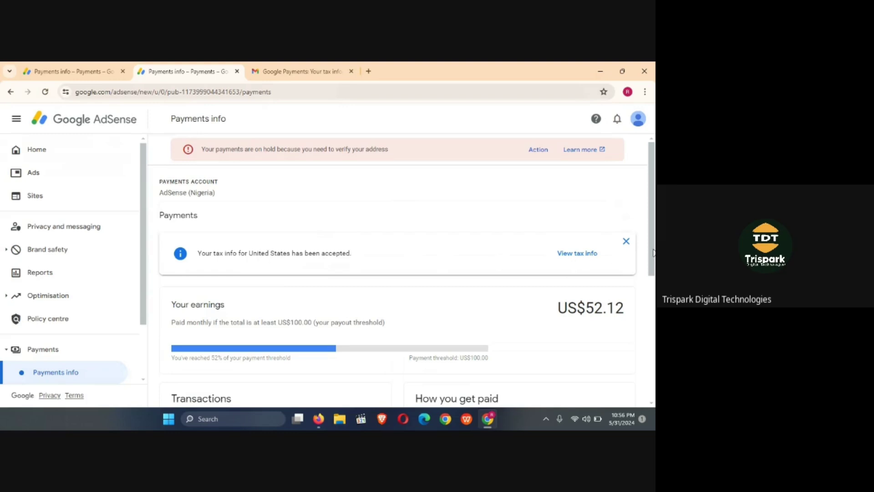
{"action": "scroll", "coordinate": [653, 253], "scroll_direction": "down", "scroll_amount": 2}
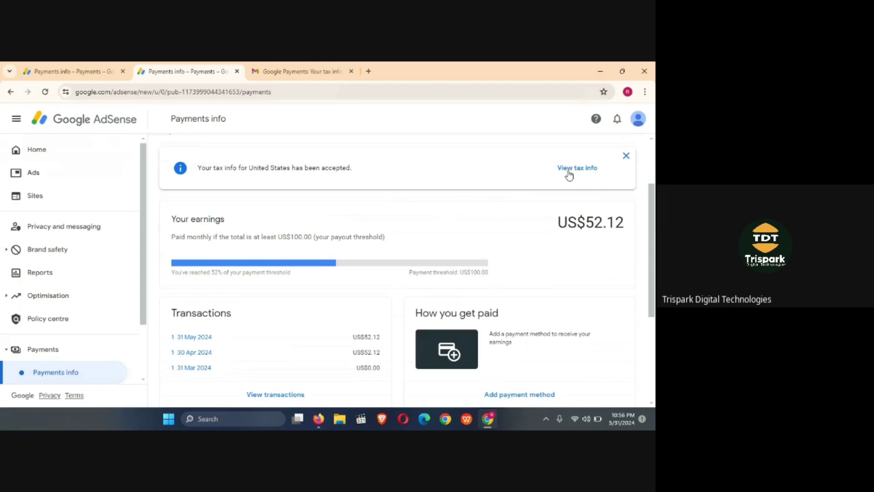
{"action": "left_click_drag", "start_coordinate": [654, 232], "coordinate": [654, 186]}
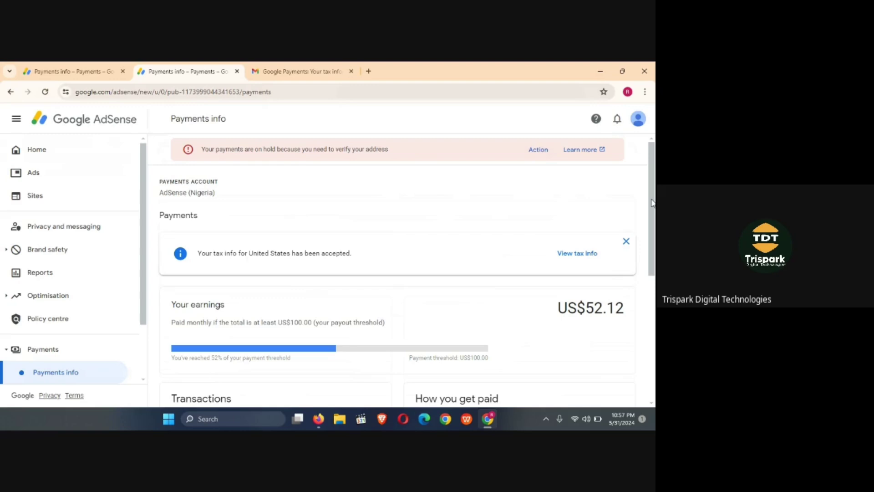
{"action": "scroll", "coordinate": [652, 203], "scroll_direction": "down", "scroll_amount": 3}
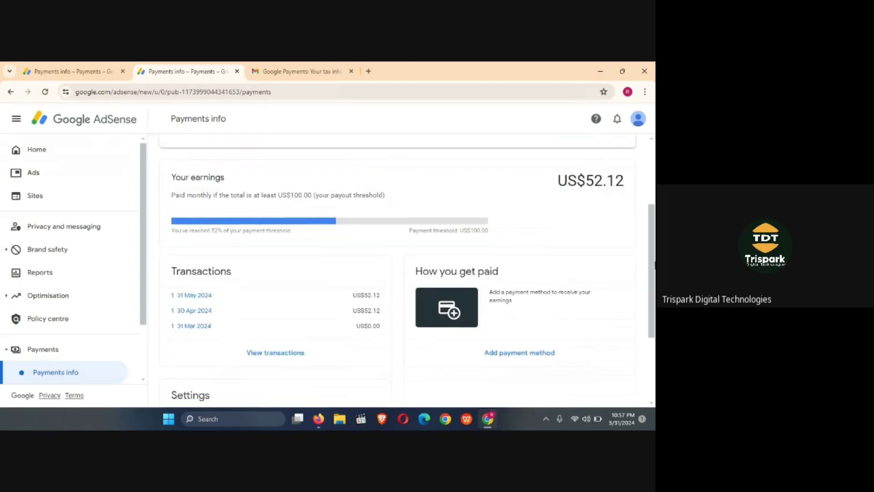
{"action": "scroll", "coordinate": [654, 226], "scroll_direction": "up", "scroll_amount": 3}
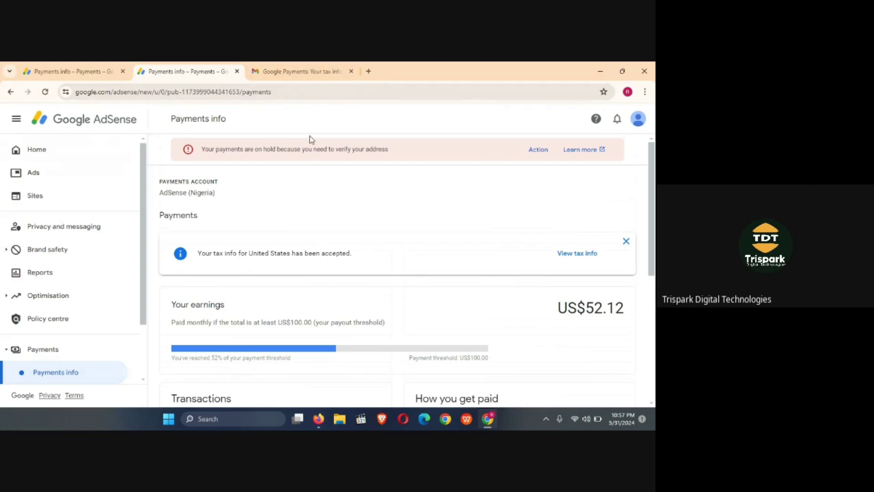
{"action": "left_click_drag", "start_coordinate": [309, 149], "coordinate": [400, 202]}
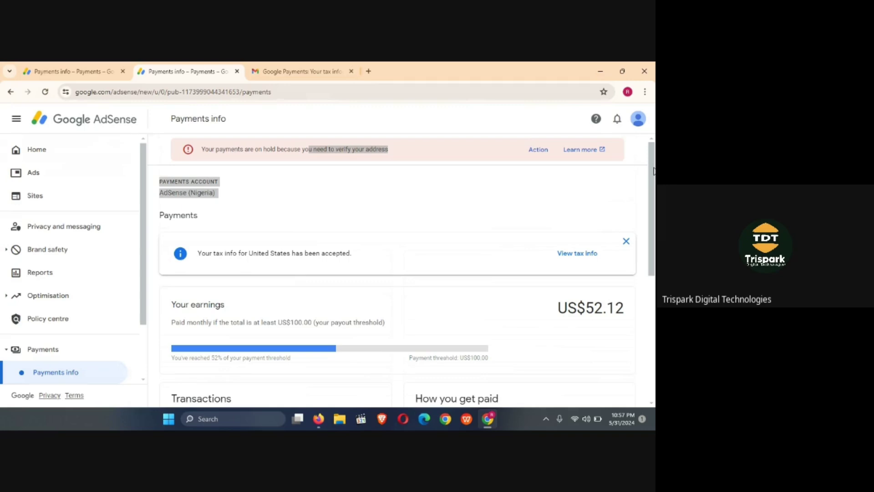
{"action": "scroll", "coordinate": [654, 171], "scroll_direction": "down", "scroll_amount": 4}
{"action": "scroll", "coordinate": [654, 146], "scroll_direction": "up", "scroll_amount": 4}
{"action": "left_click", "coordinate": [412, 196]}
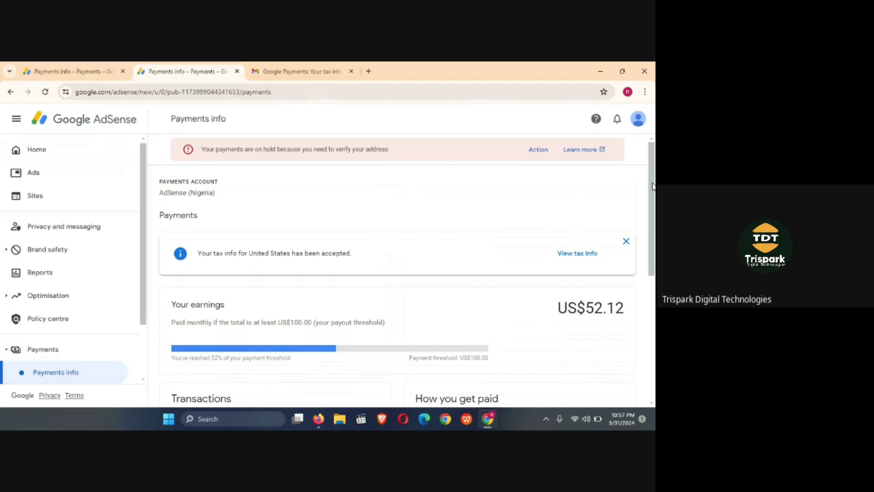
{"action": "scroll", "coordinate": [652, 186], "scroll_direction": "down", "scroll_amount": 2}
{"action": "scroll", "coordinate": [653, 175], "scroll_direction": "up", "scroll_amount": 2}
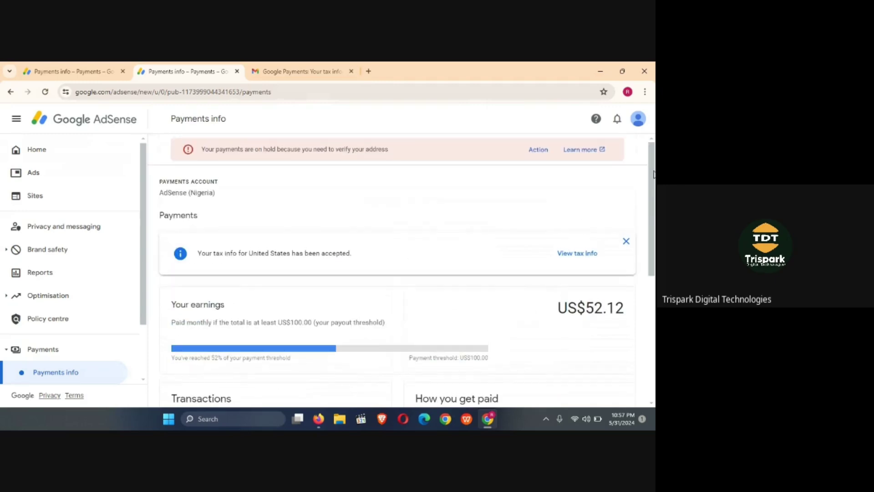